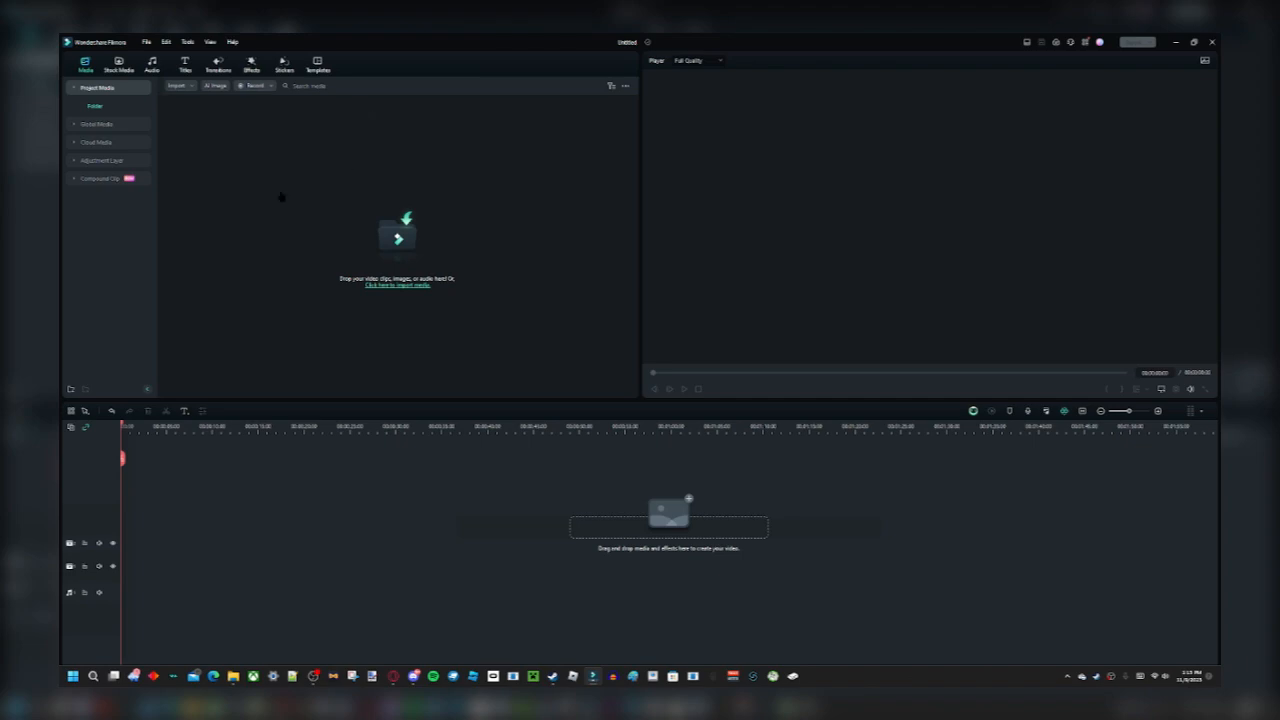
# Add the Default Title at the start of the timeline and move it up to the upper video track.
pyautogui.click(185, 65)
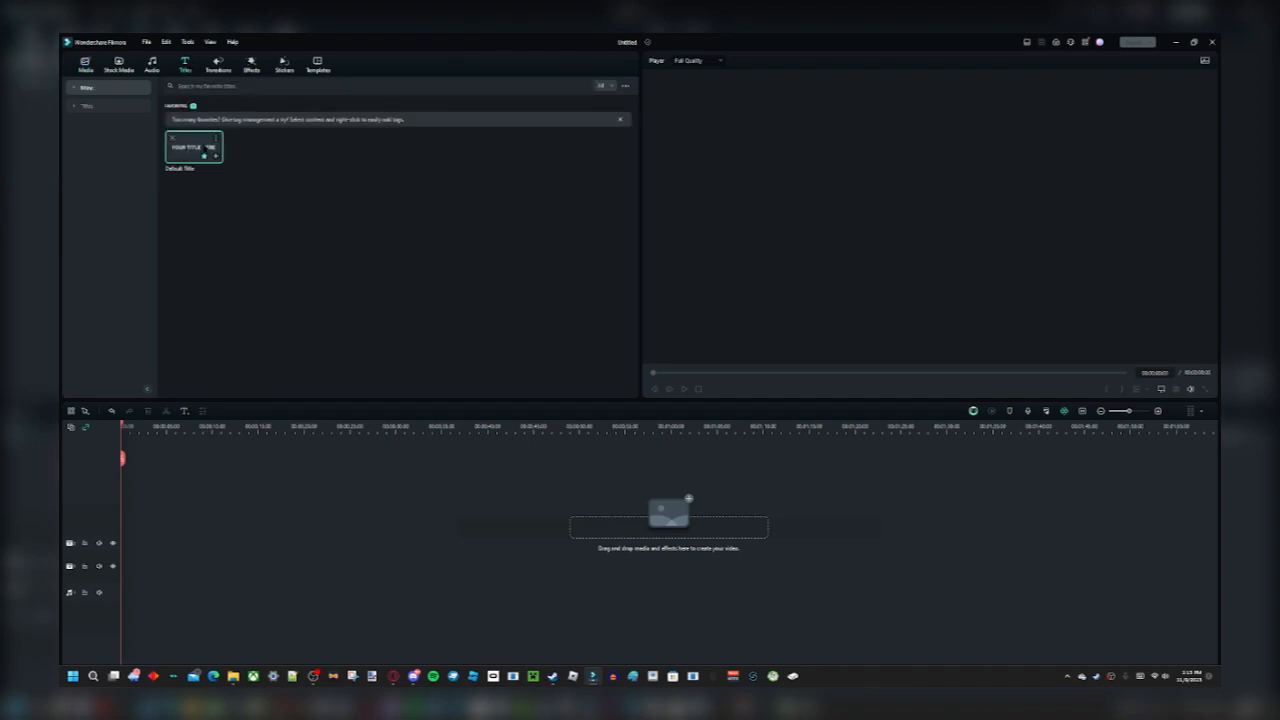
pyautogui.moveTo(188, 153); pyautogui.dragTo(145, 566)
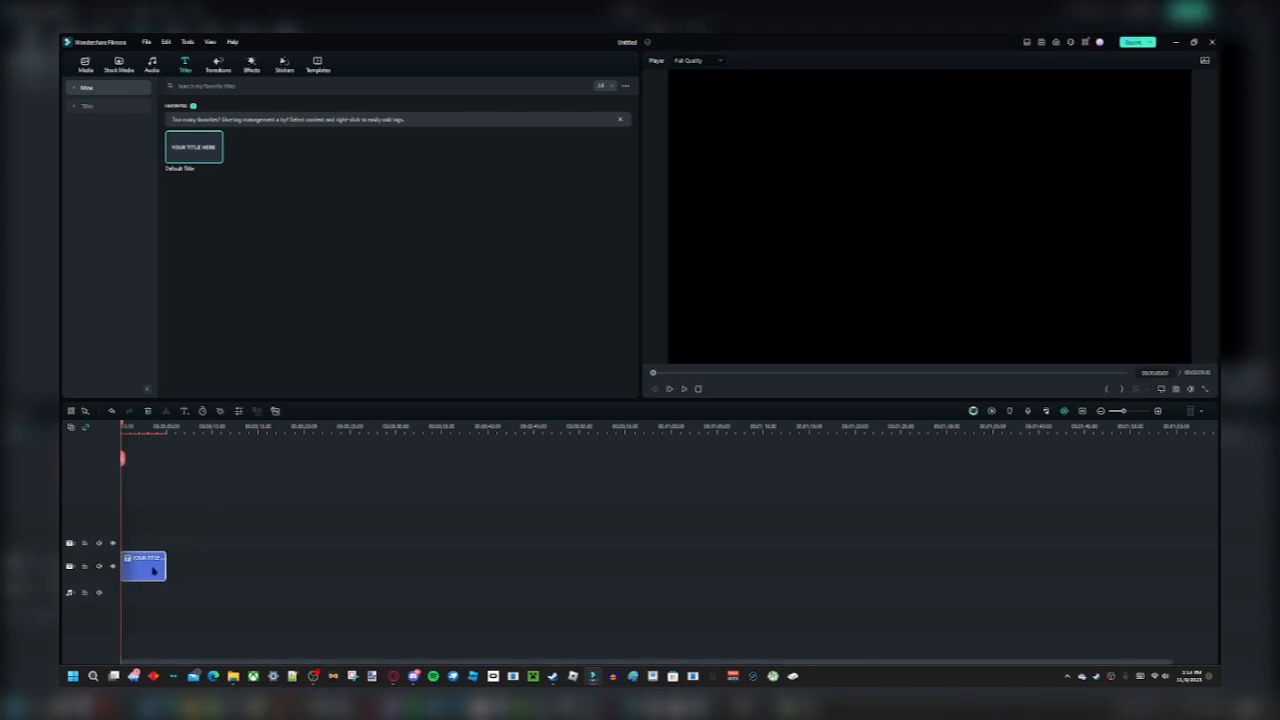
pyautogui.click(153, 570)
pyautogui.moveTo(153, 570); pyautogui.dragTo(147, 546)
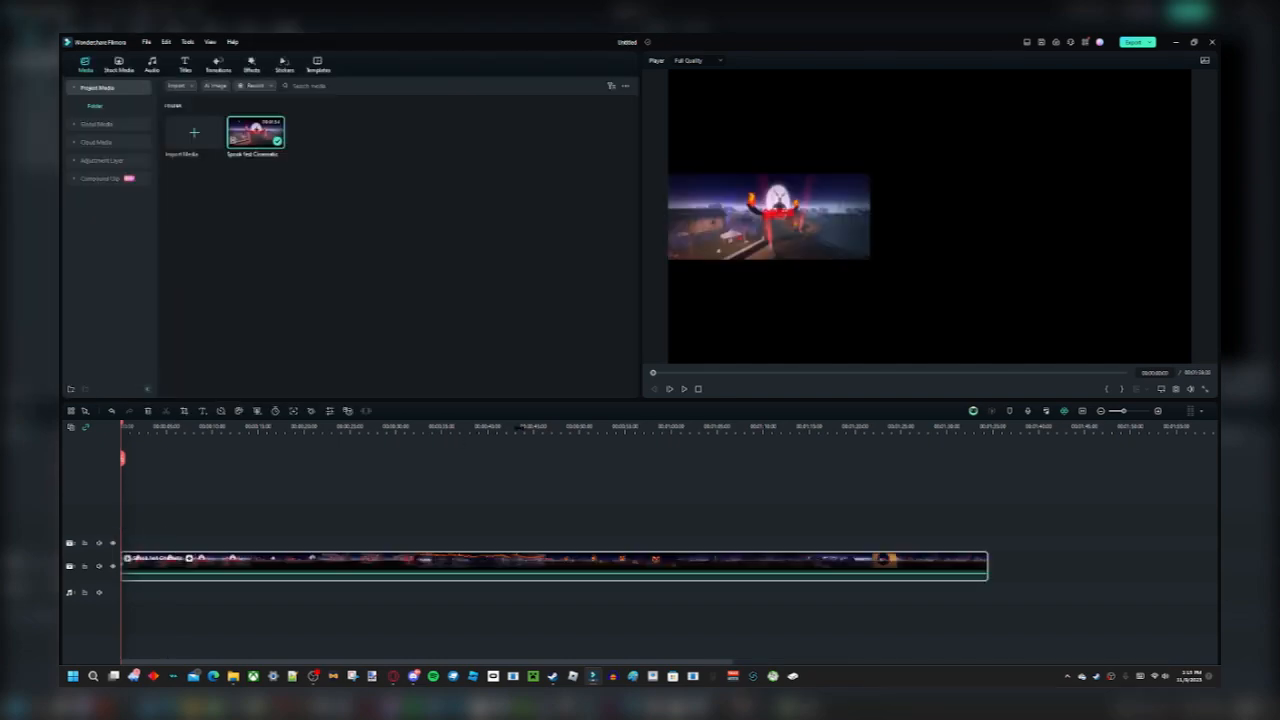
# Open the cinematic clip's video settings and look through its basic options, including Transform, Compositing and Background.
pyautogui.click(786, 219)
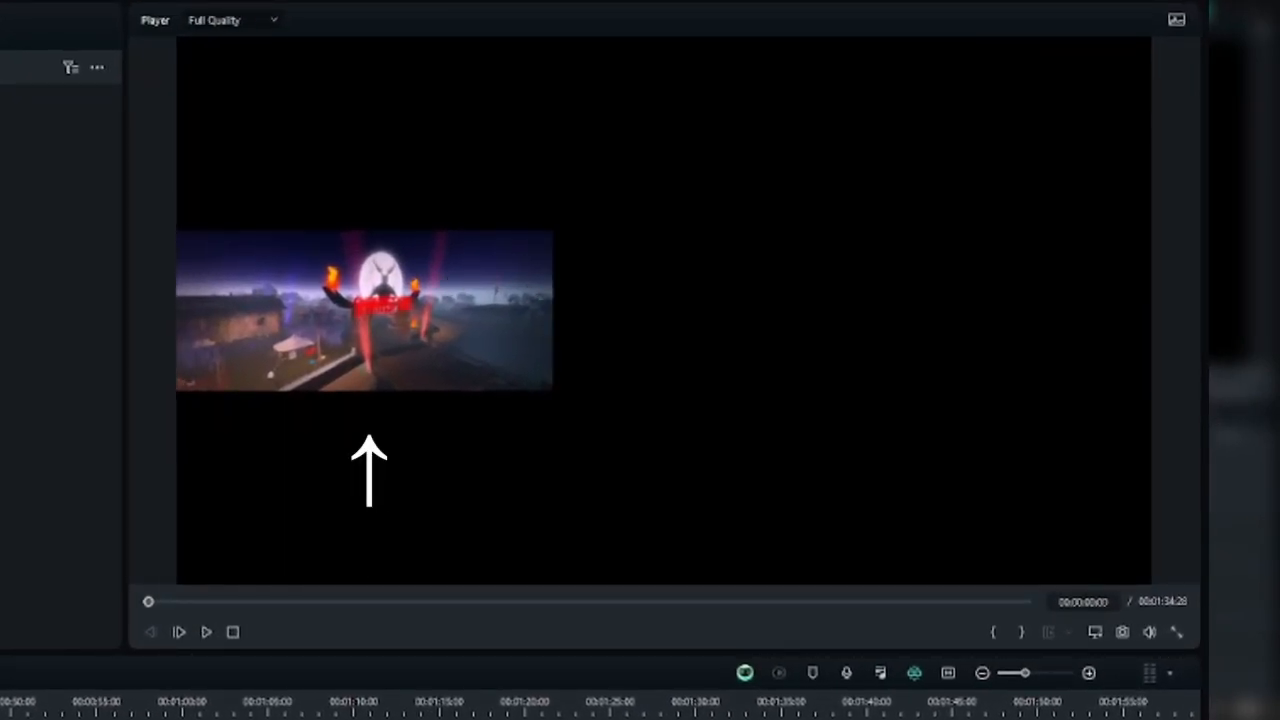
pyautogui.click(340, 337)
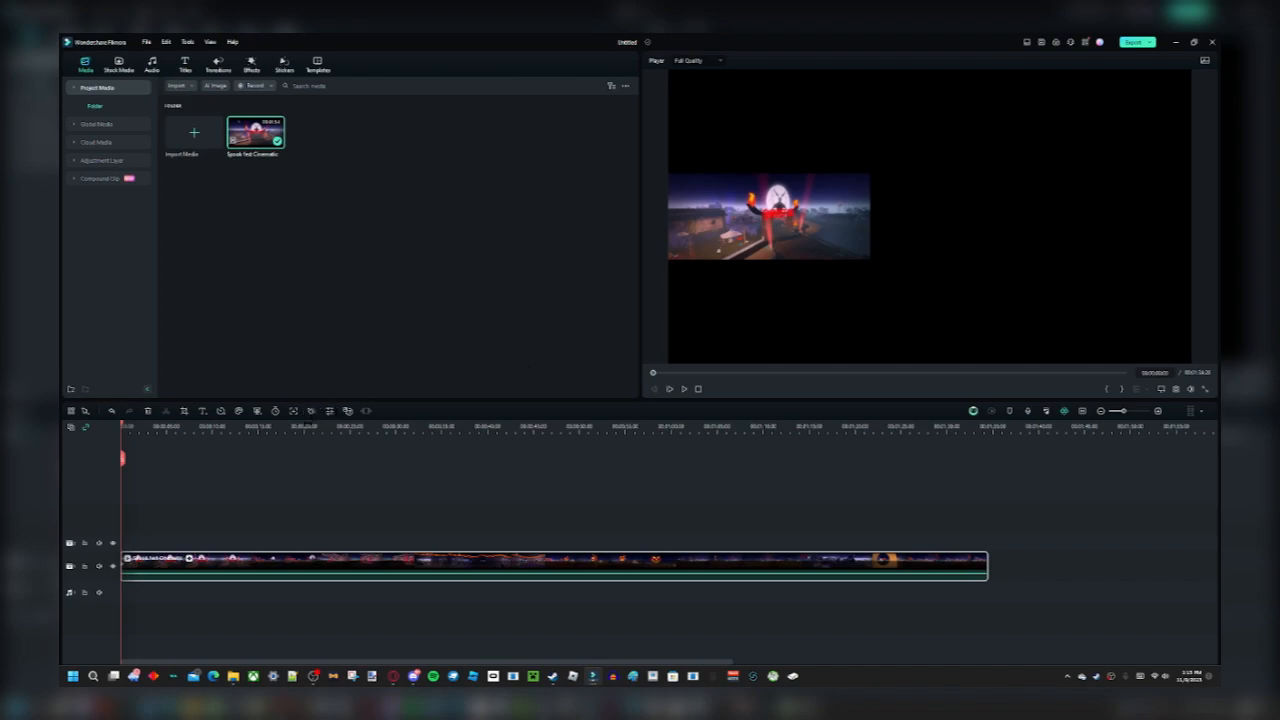
pyautogui.click(285, 560)
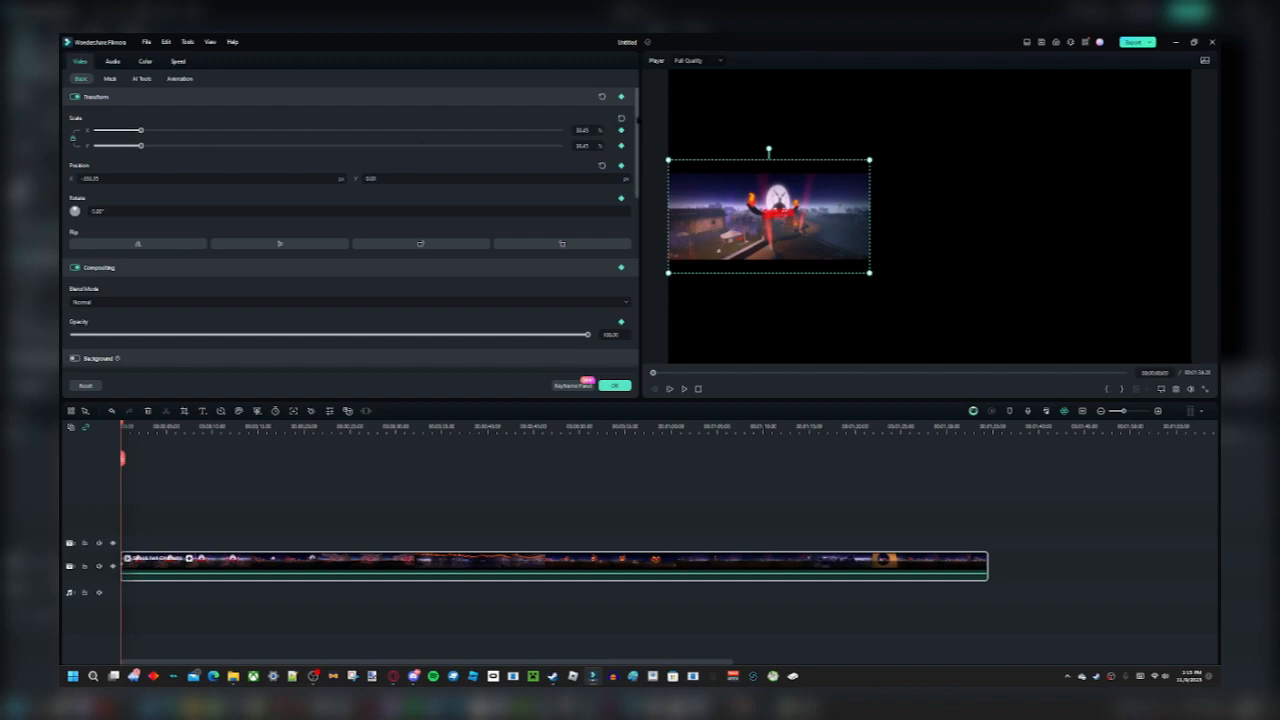
pyautogui.moveTo(637, 120); pyautogui.dragTo(658, 215)
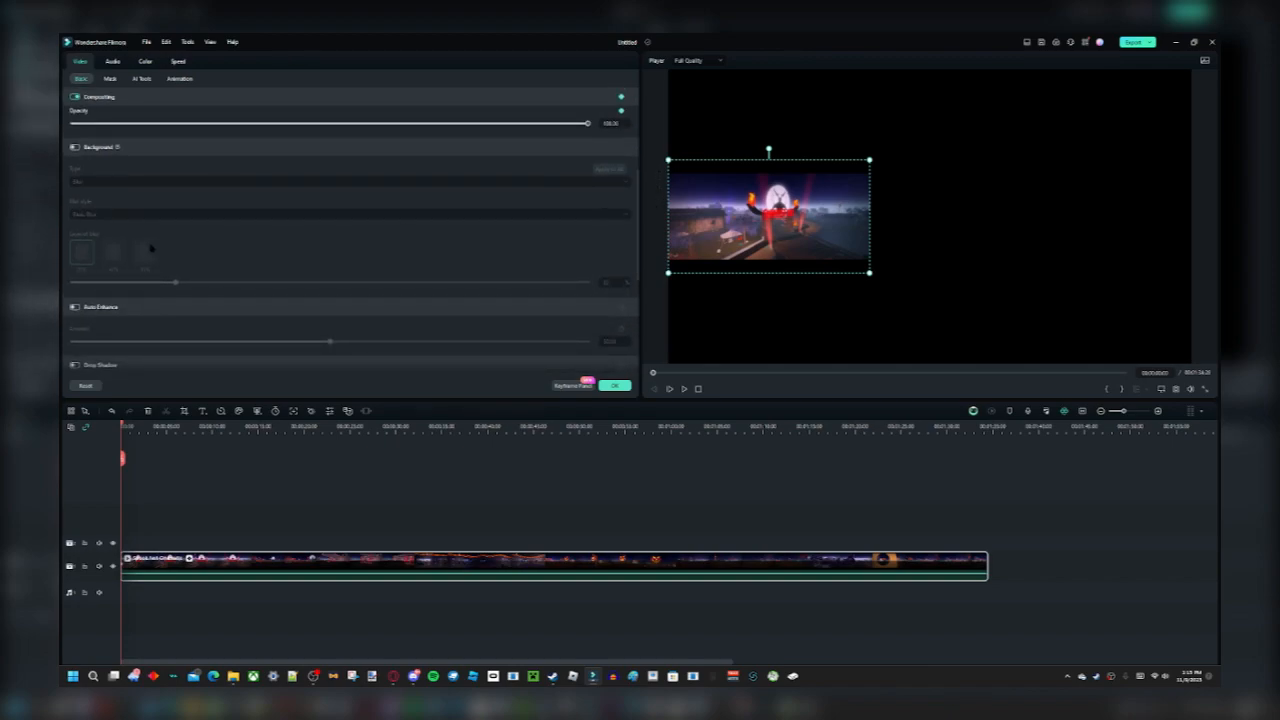
pyautogui.moveTo(645, 222); pyautogui.dragTo(635, 140)
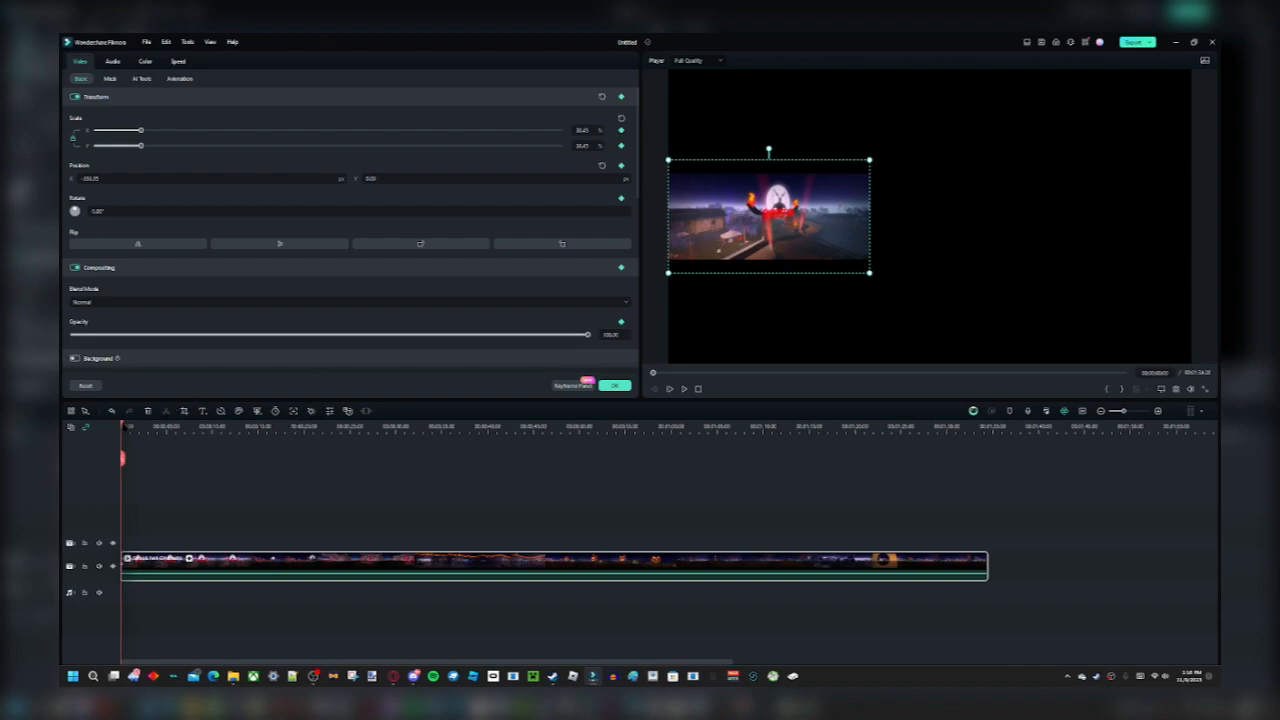
# Play the cinematic clip's position animation, and apply Continuous Curve to its position keyframes in the keyframe graph.
pyautogui.press('space')
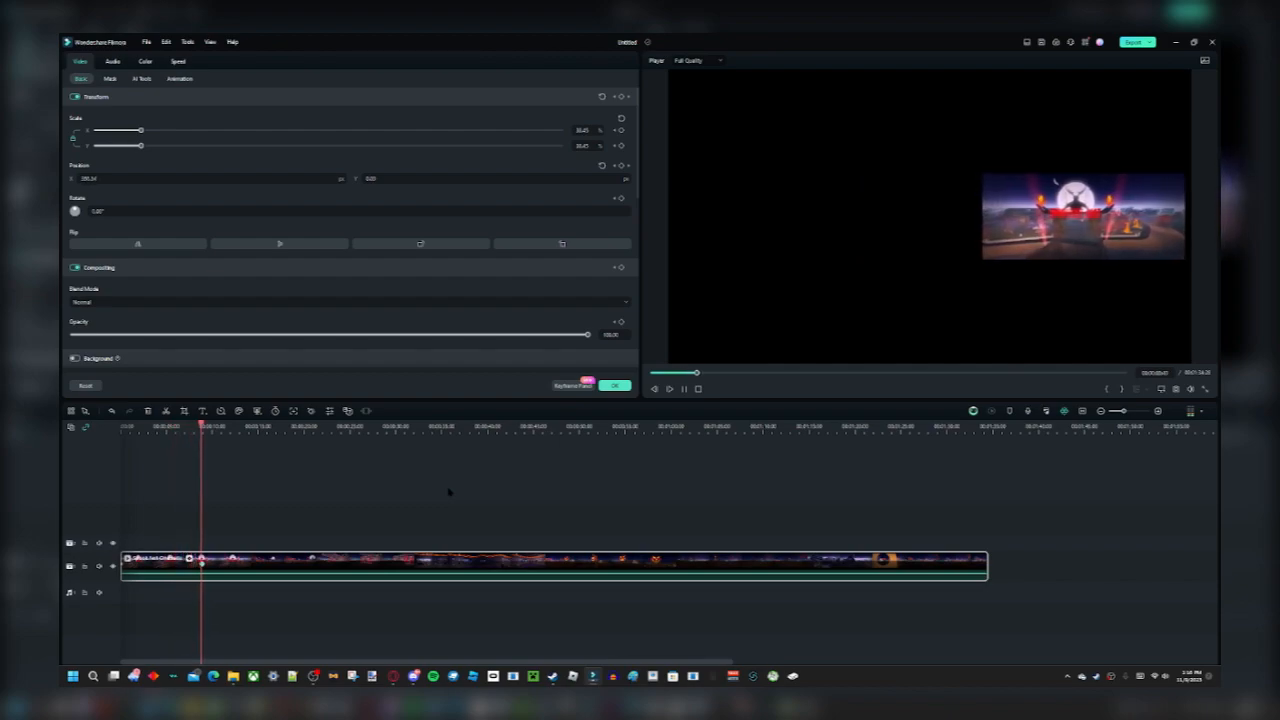
pyautogui.press('space')
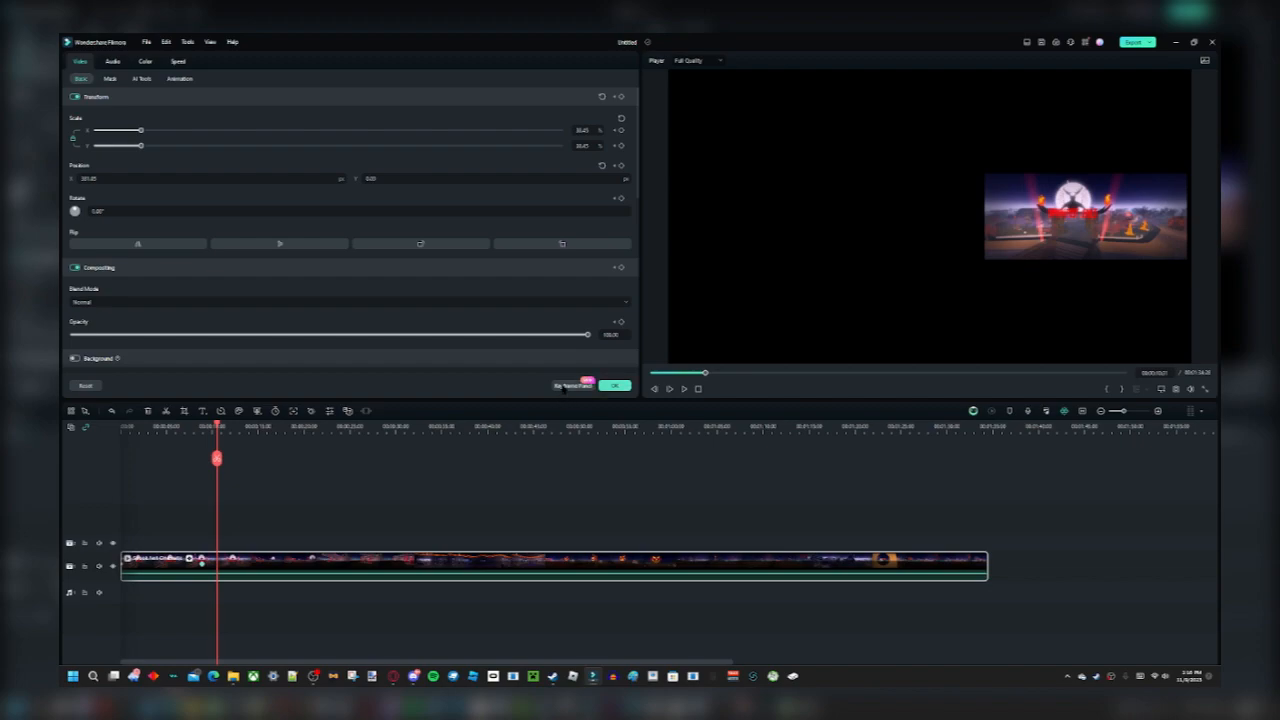
pyautogui.click(565, 387)
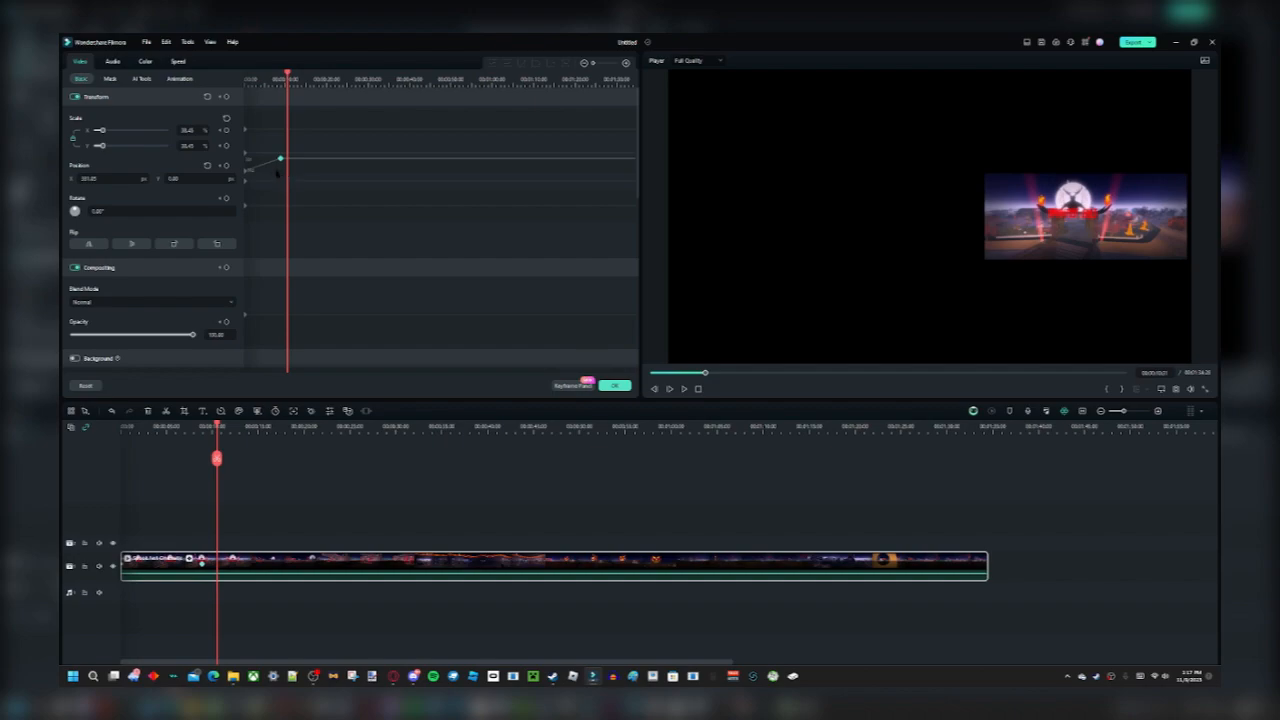
pyautogui.click(268, 167)
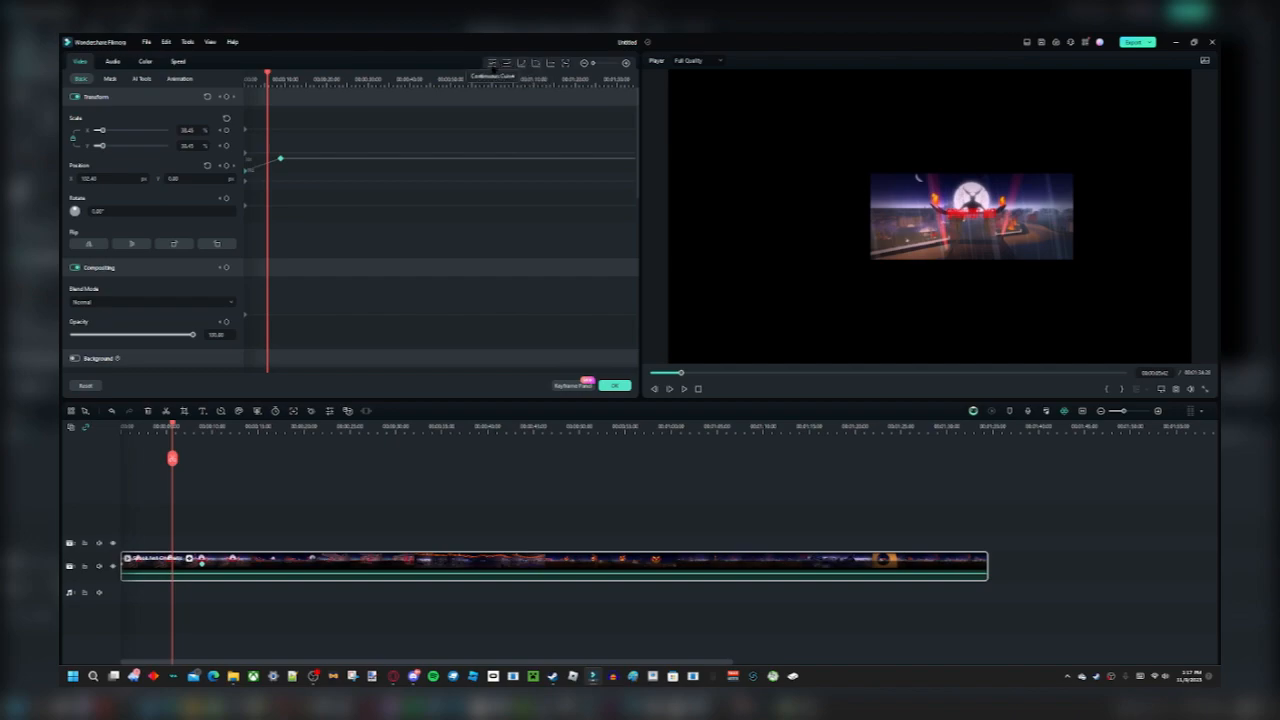
pyautogui.click(492, 64)
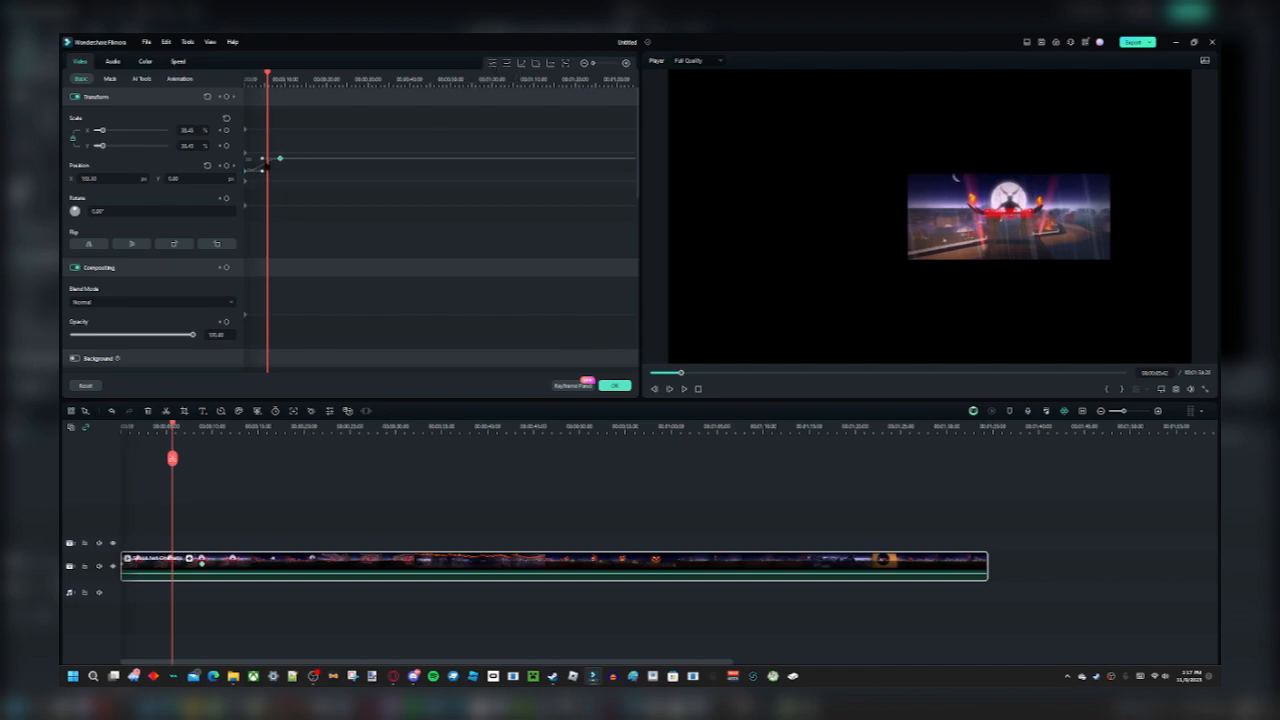
# Play back the curved position animation from the start of the clip and close the clip's settings.
pyautogui.moveTo(267, 78); pyautogui.dragTo(229, 80)
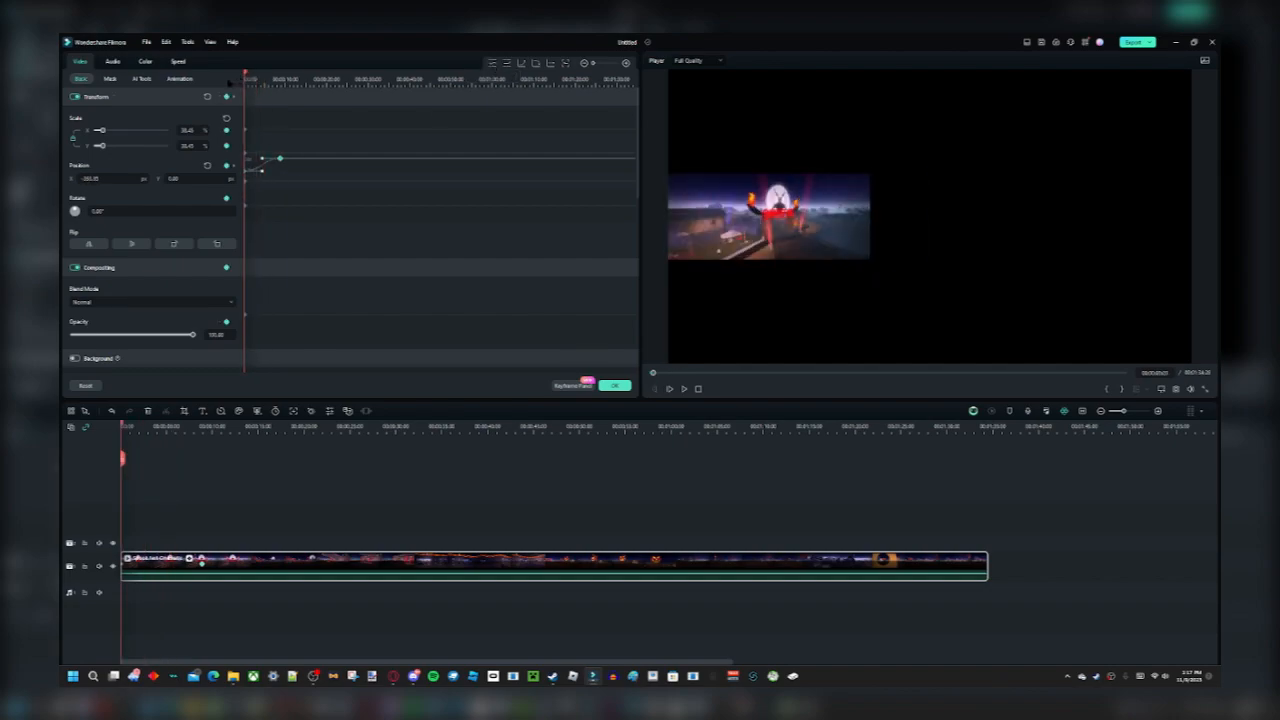
pyautogui.press('space')
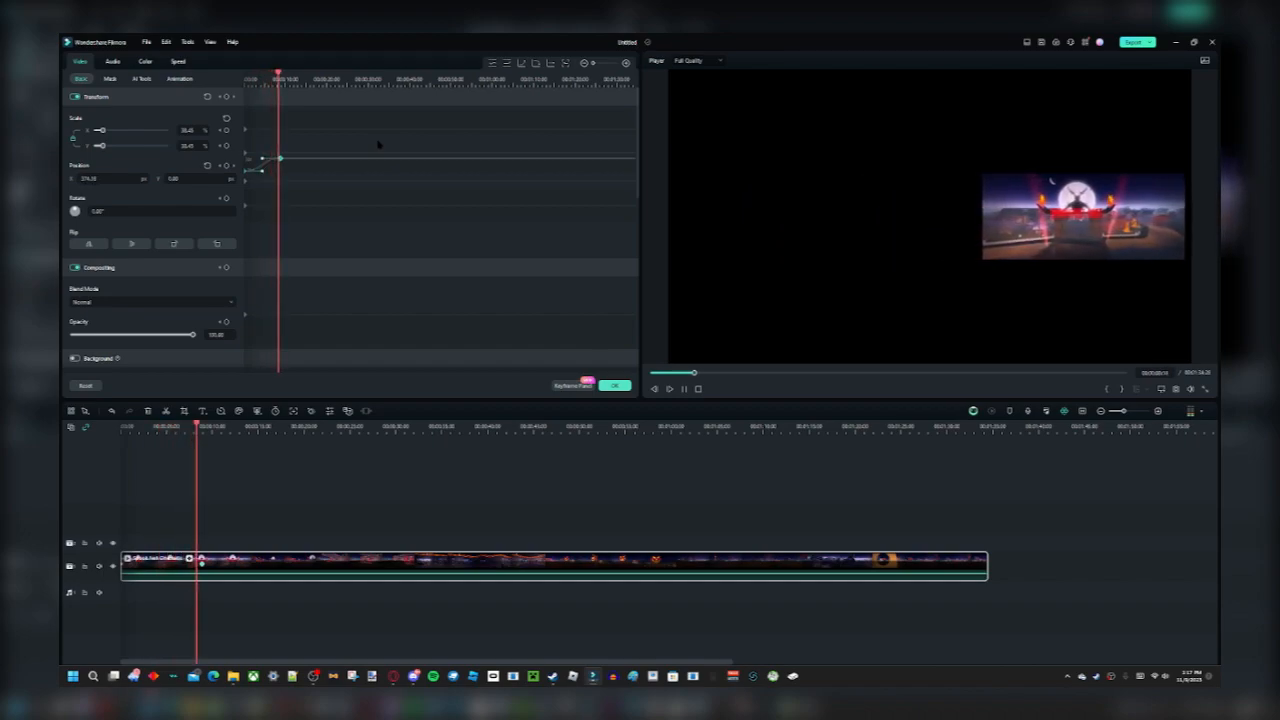
pyautogui.press('space')
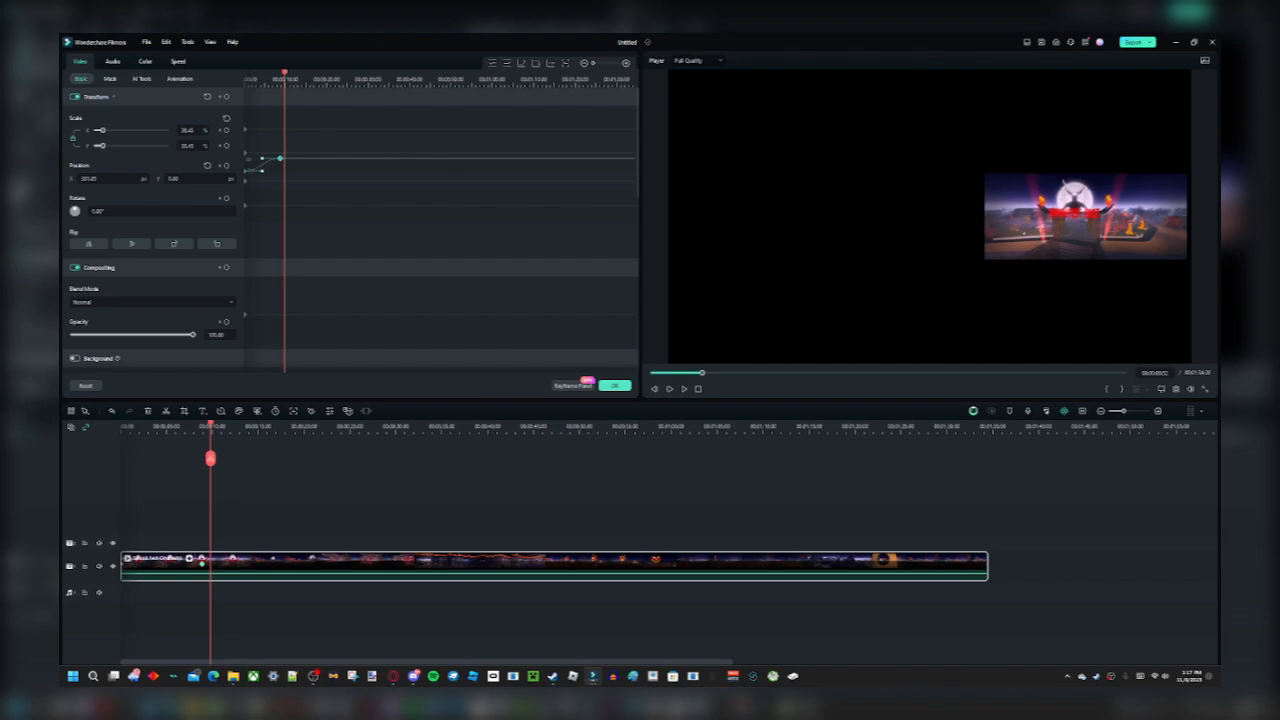
pyautogui.click(614, 385)
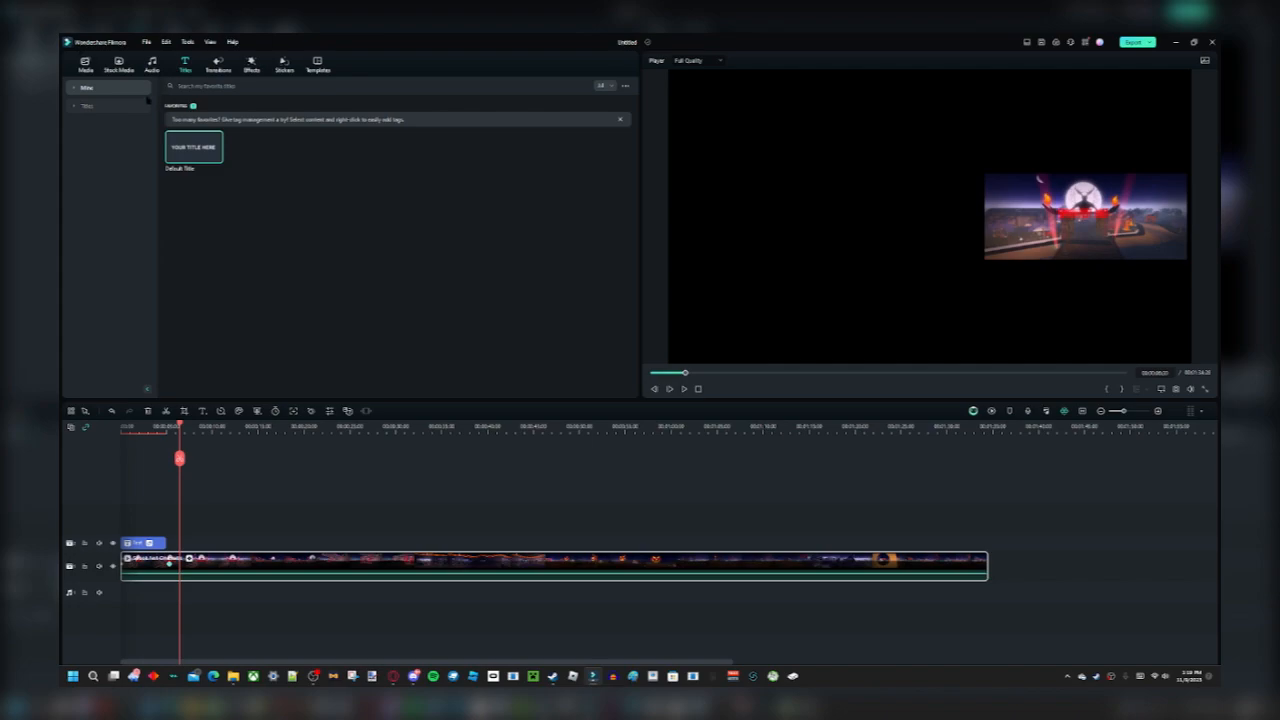
# Generate an AI image from the description "A stylish concept car in the middle of a sun set by the frozen alps".
pyautogui.click(85, 63)
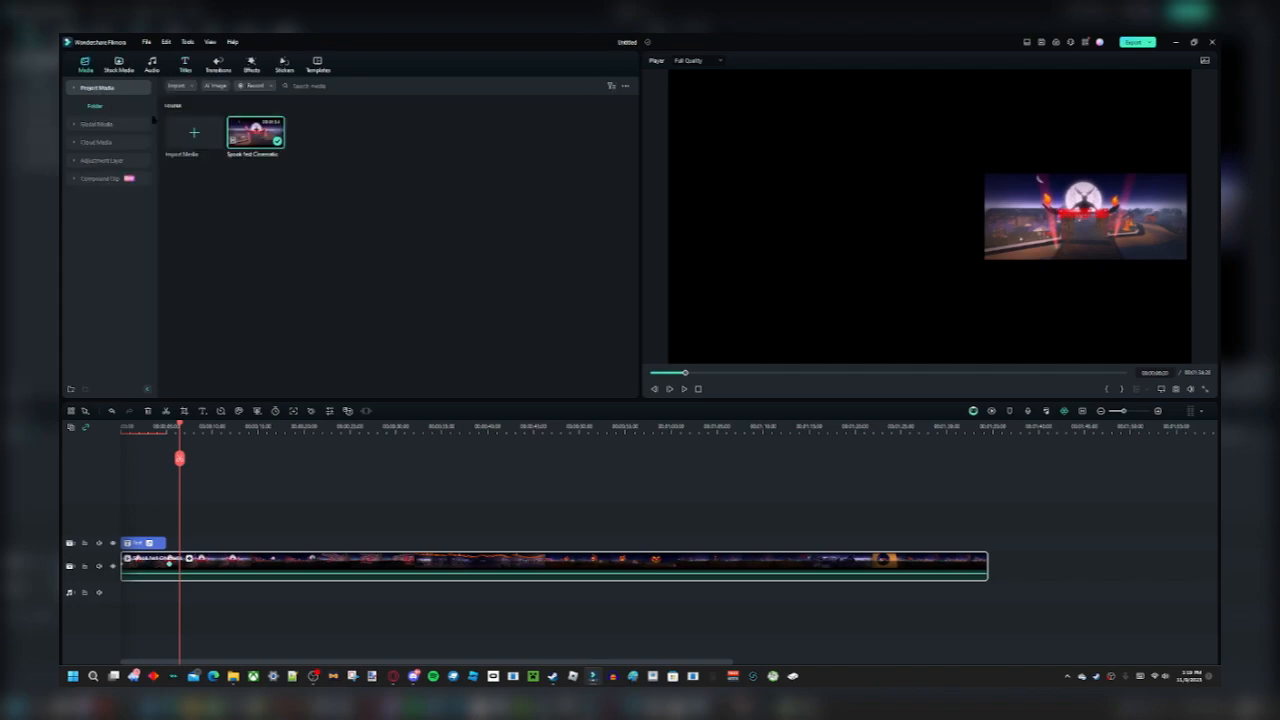
pyautogui.click(225, 87)
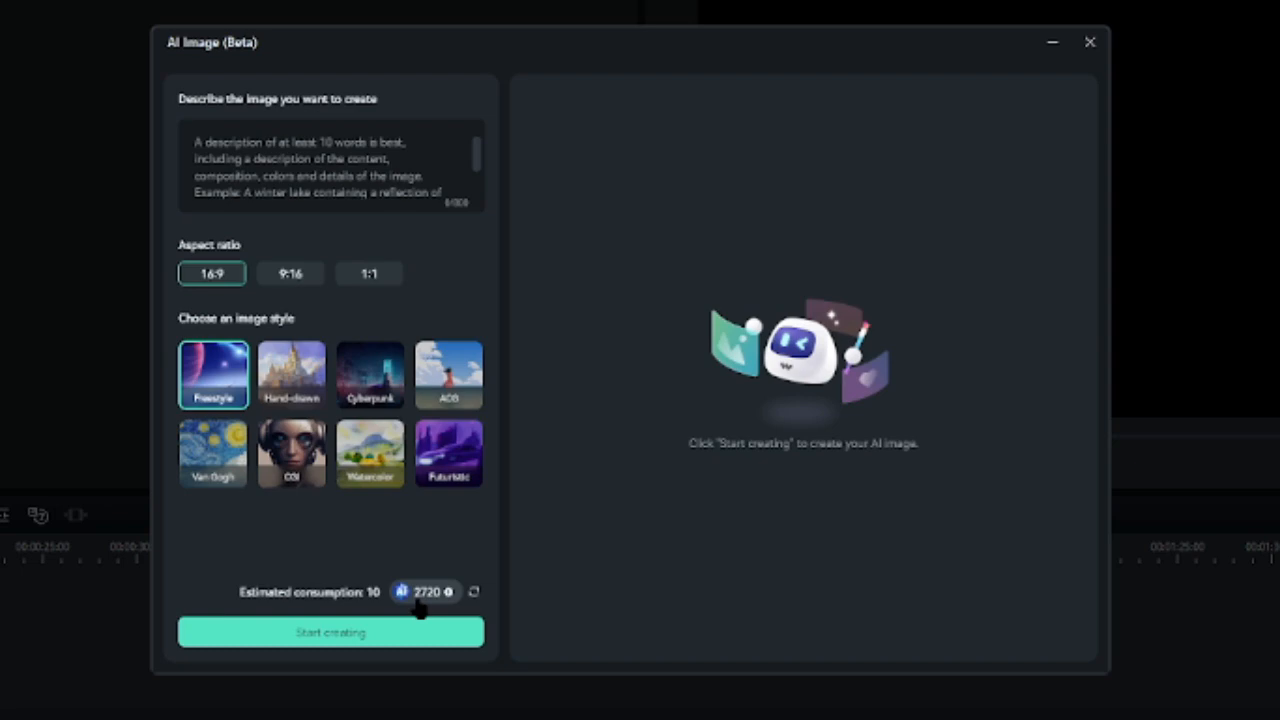
pyautogui.click(286, 143)
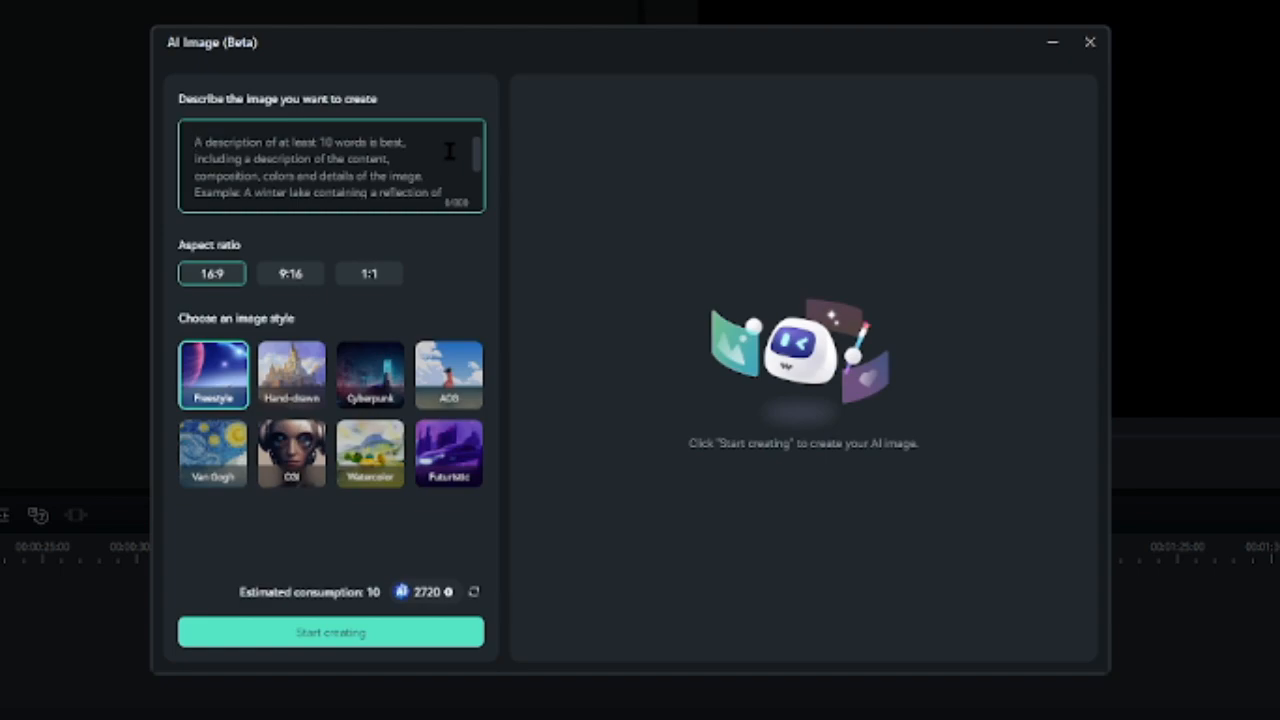
pyautogui.write('A stylish ')
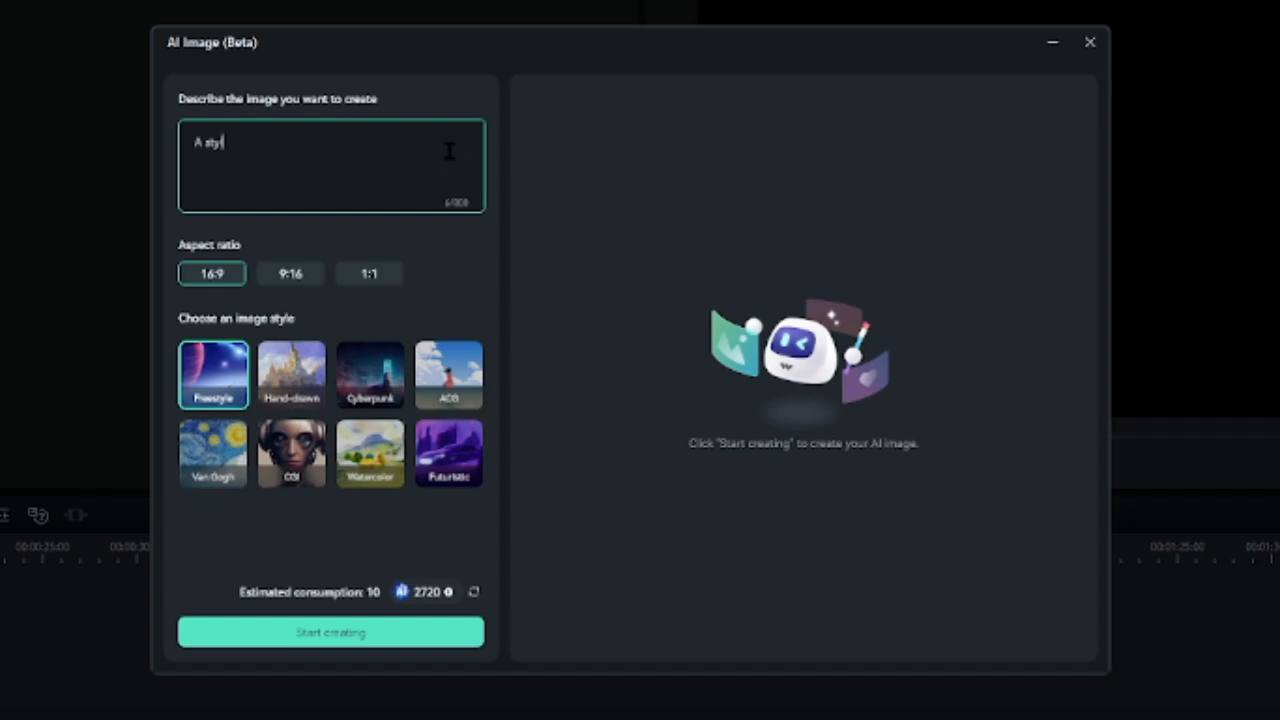
pyautogui.write('concept car')
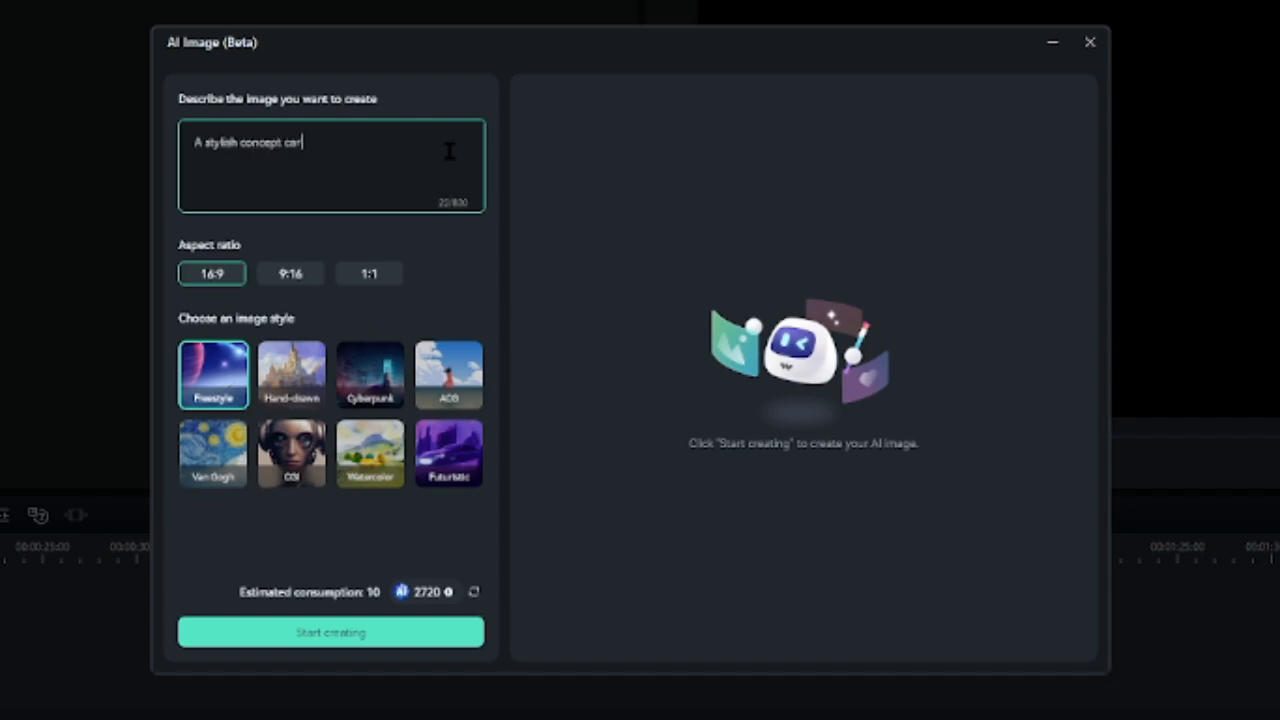
pyautogui.write(' in the middle of a sun')
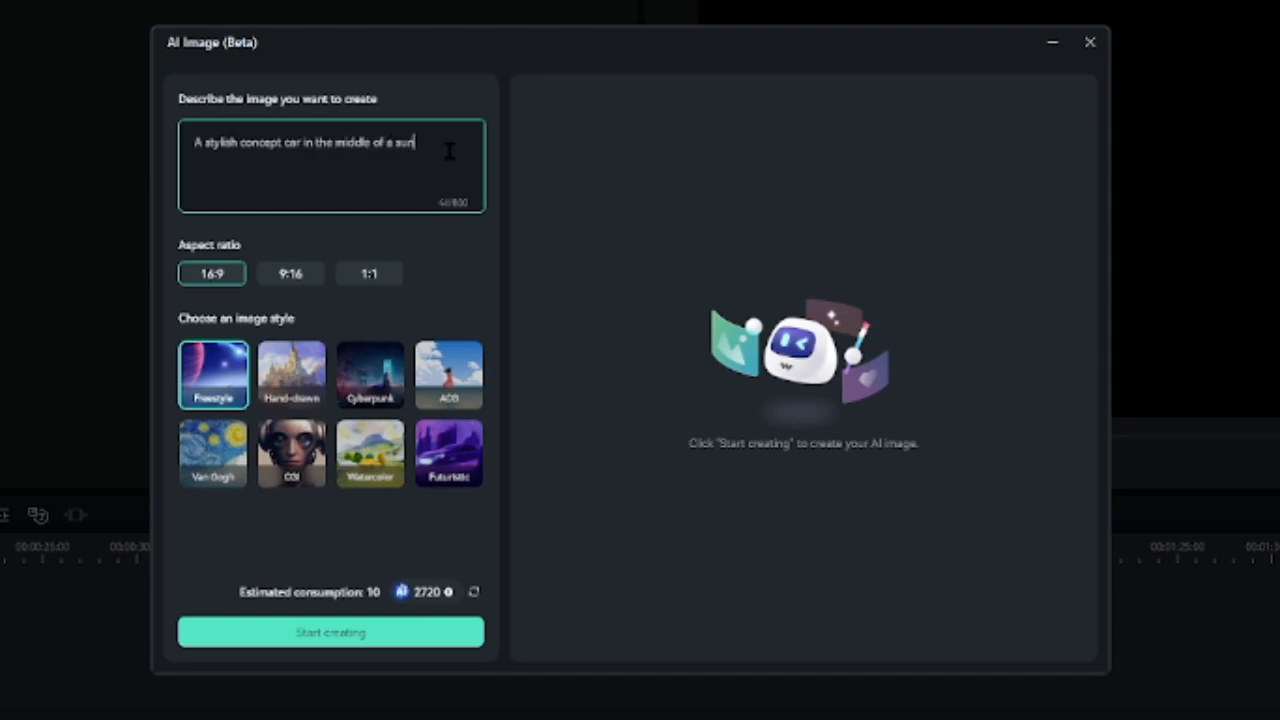
pyautogui.write(' set at the')
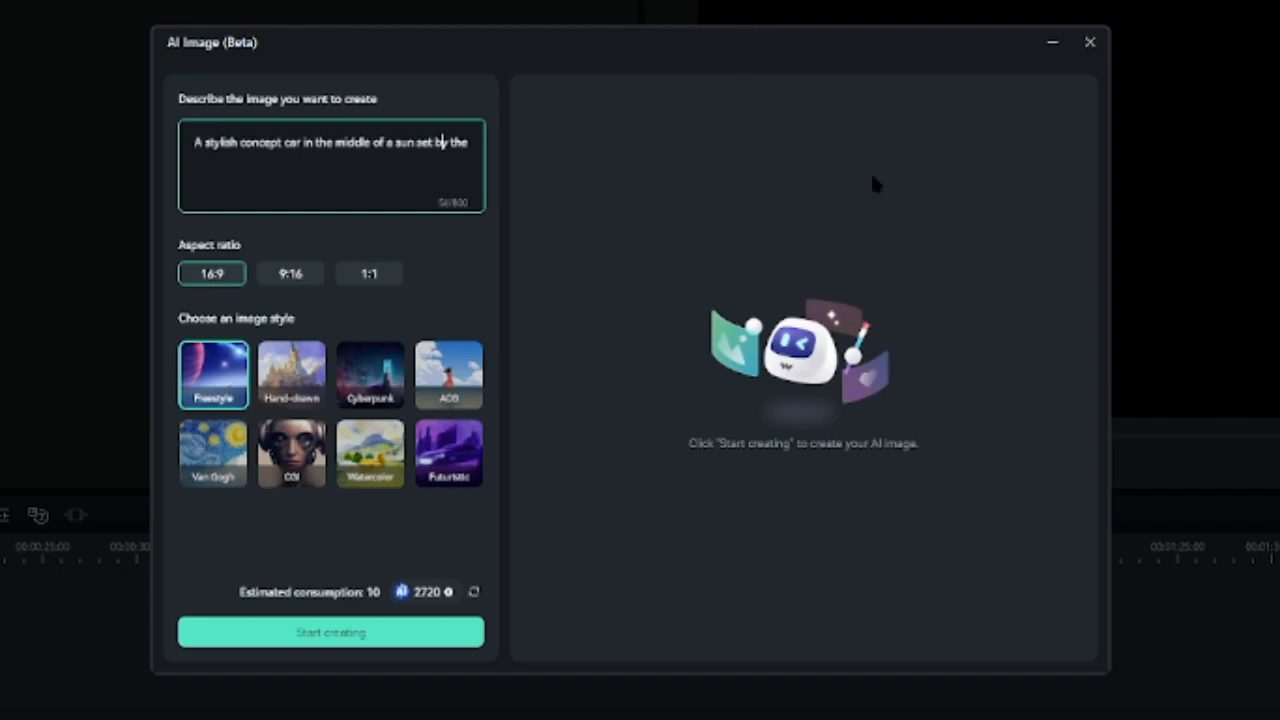
pyautogui.write('frozen alps')
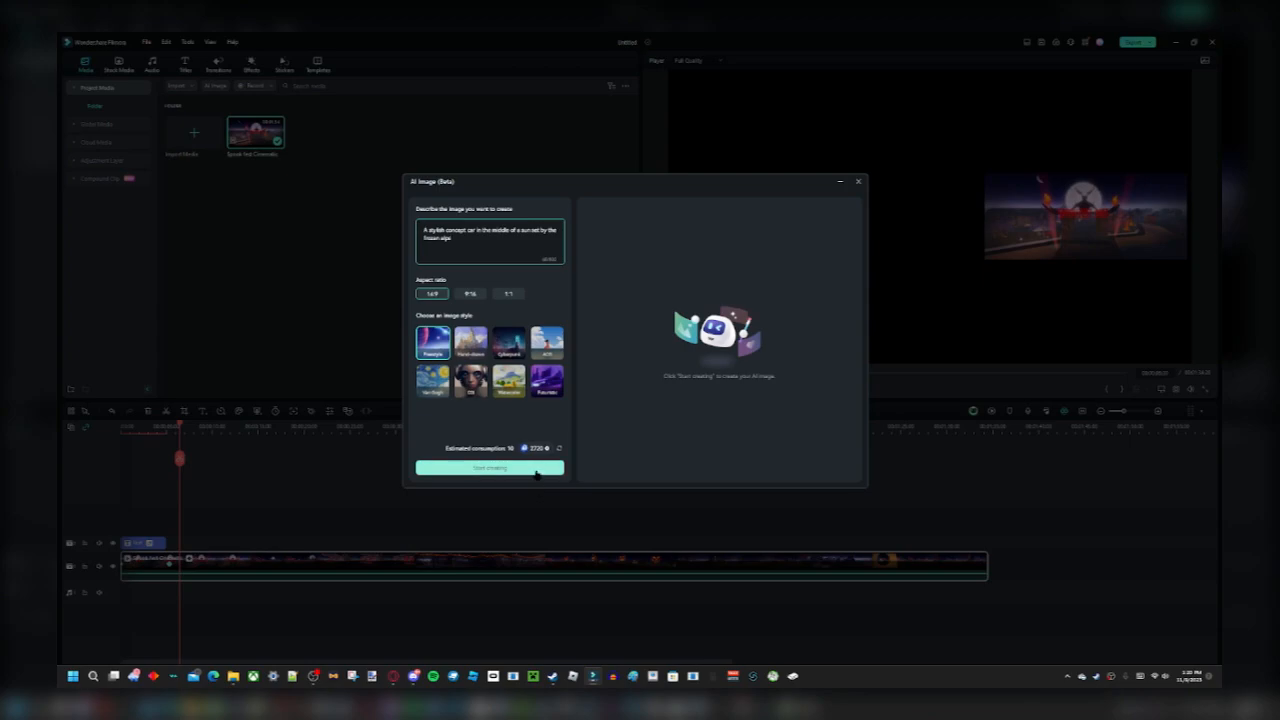
pyautogui.click(536, 469)
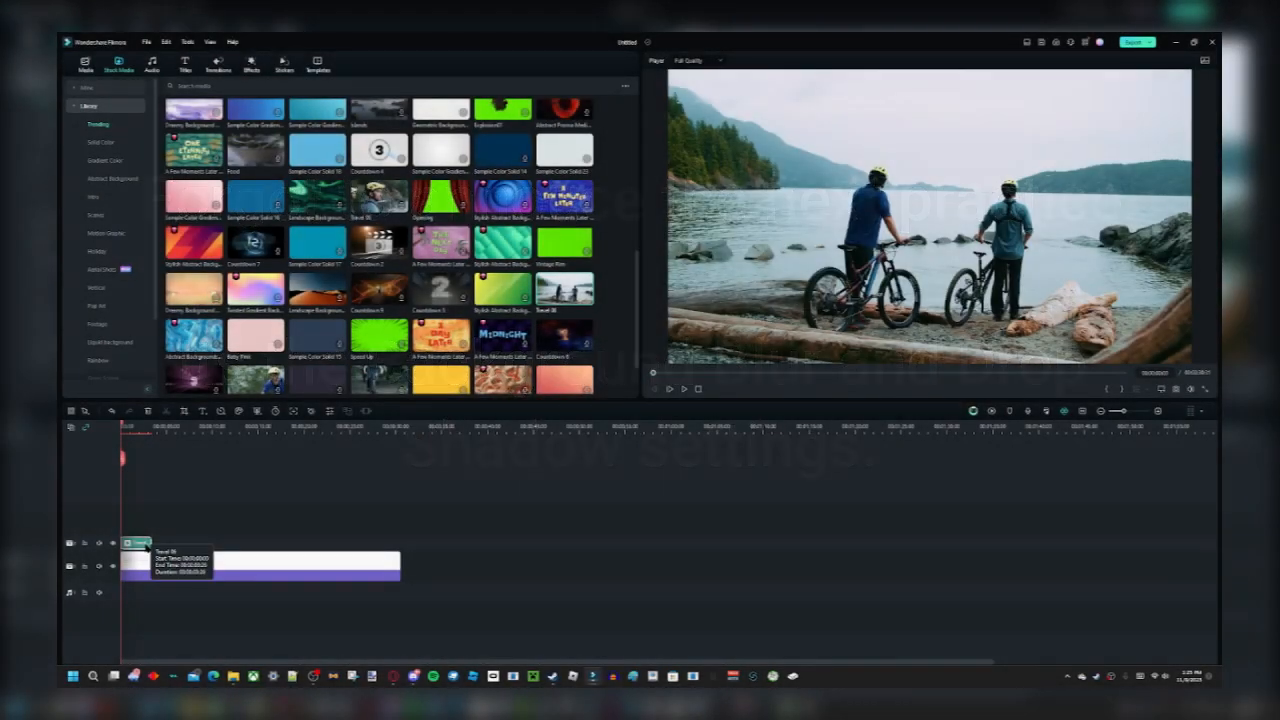
# Turn on the background blur for the travel clip with the two cyclists and set its level of blur to 60%.
pyautogui.doubleClick(146, 547)
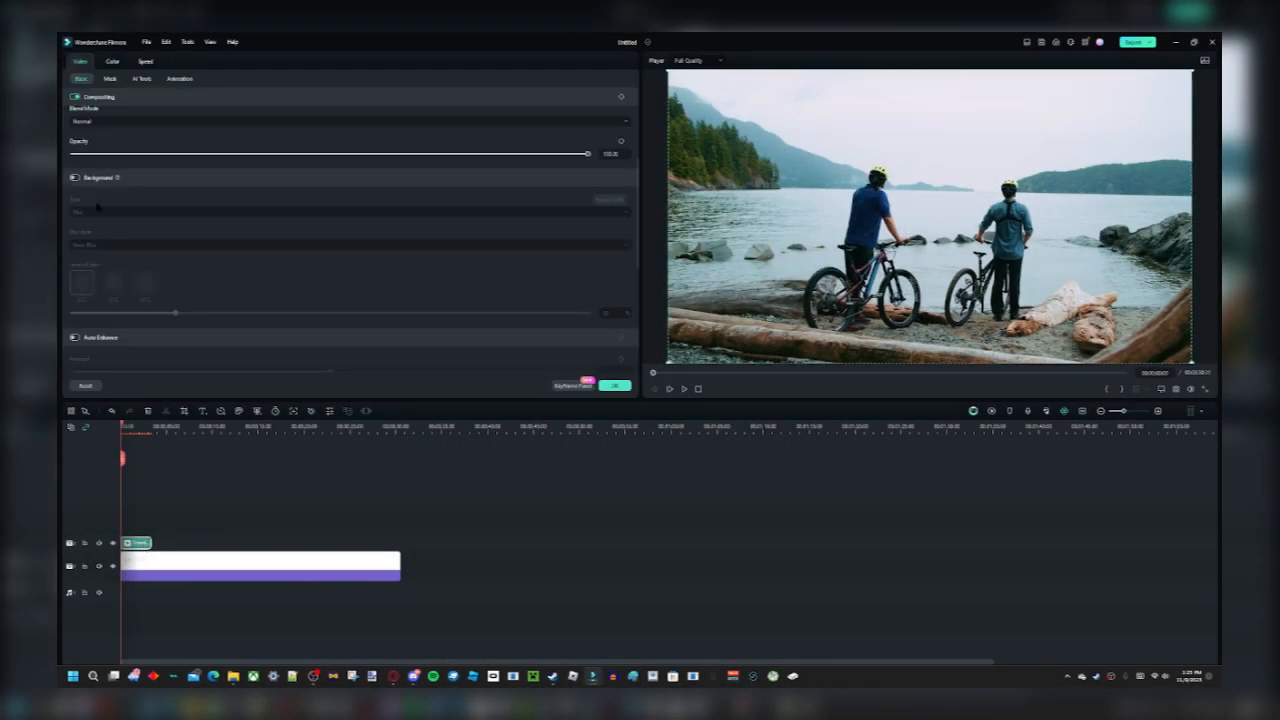
pyautogui.click(75, 177)
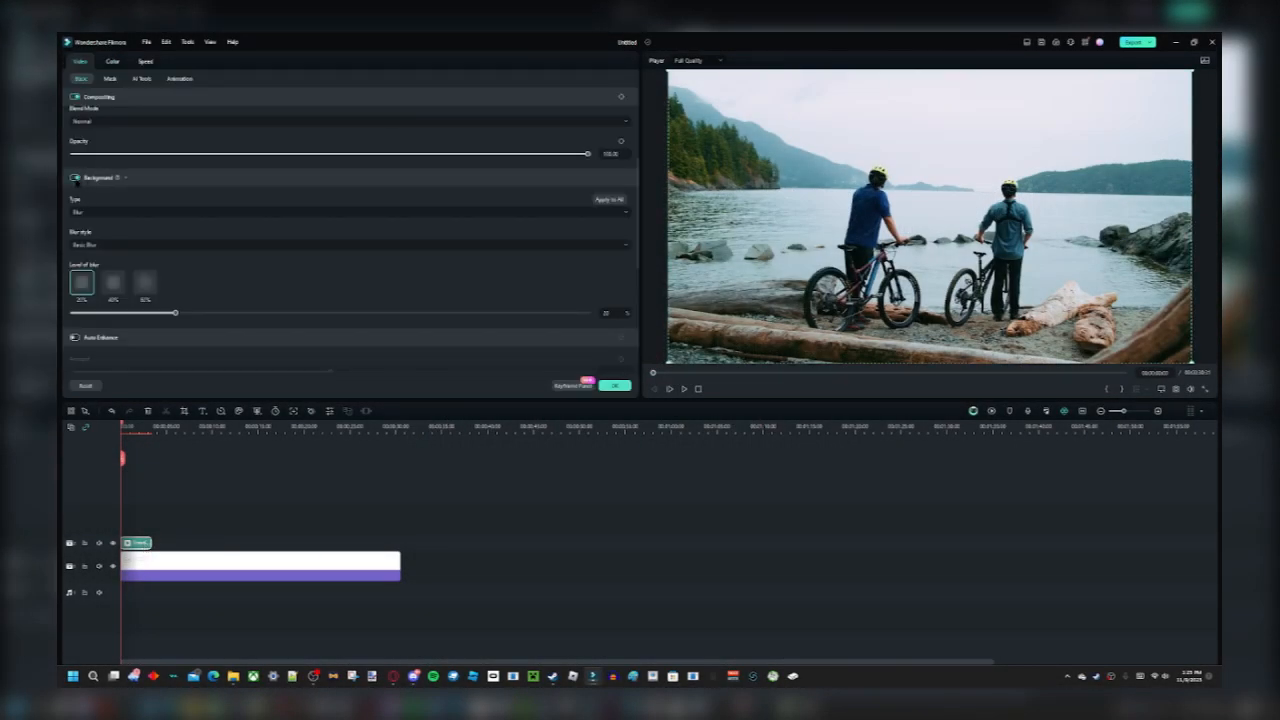
pyautogui.click(146, 283)
# Scale the travel clip down in the preview and centre it in the frame over its blurred background.
pyautogui.moveTo(675, 368); pyautogui.dragTo(742, 299)
pyautogui.moveTo(955, 235); pyautogui.dragTo(911, 259)
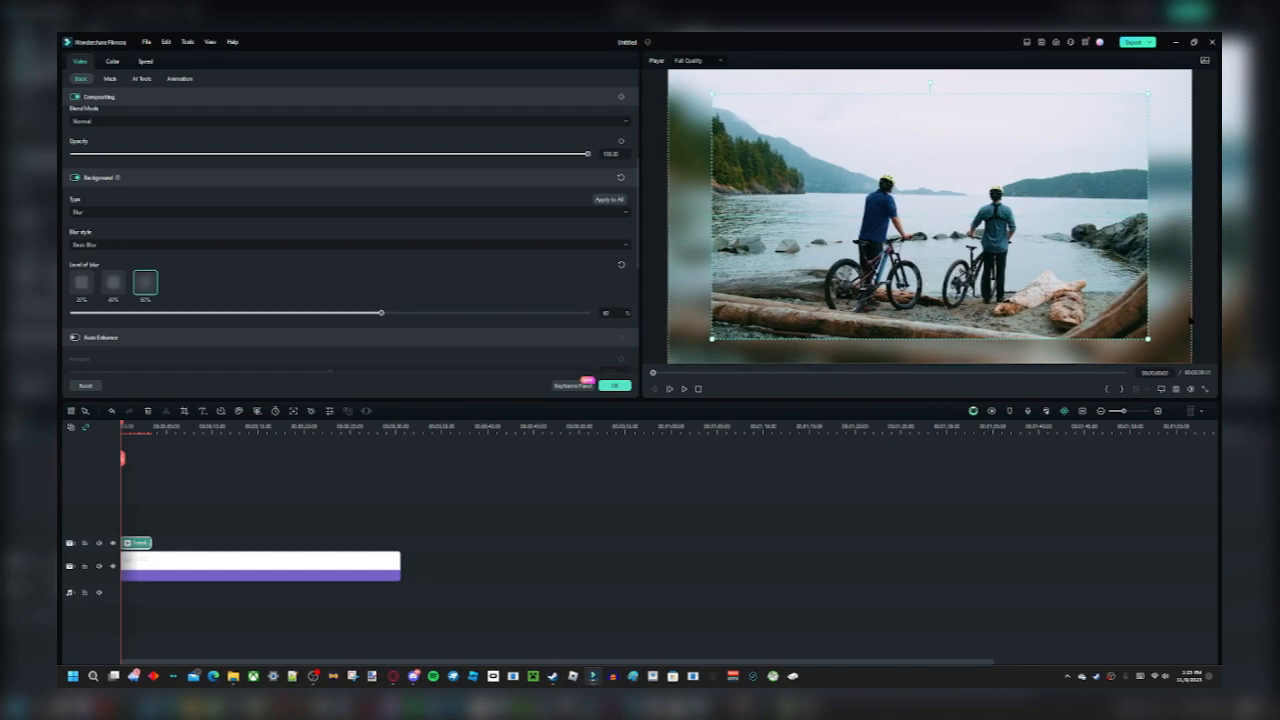
pyautogui.click(1204, 342)
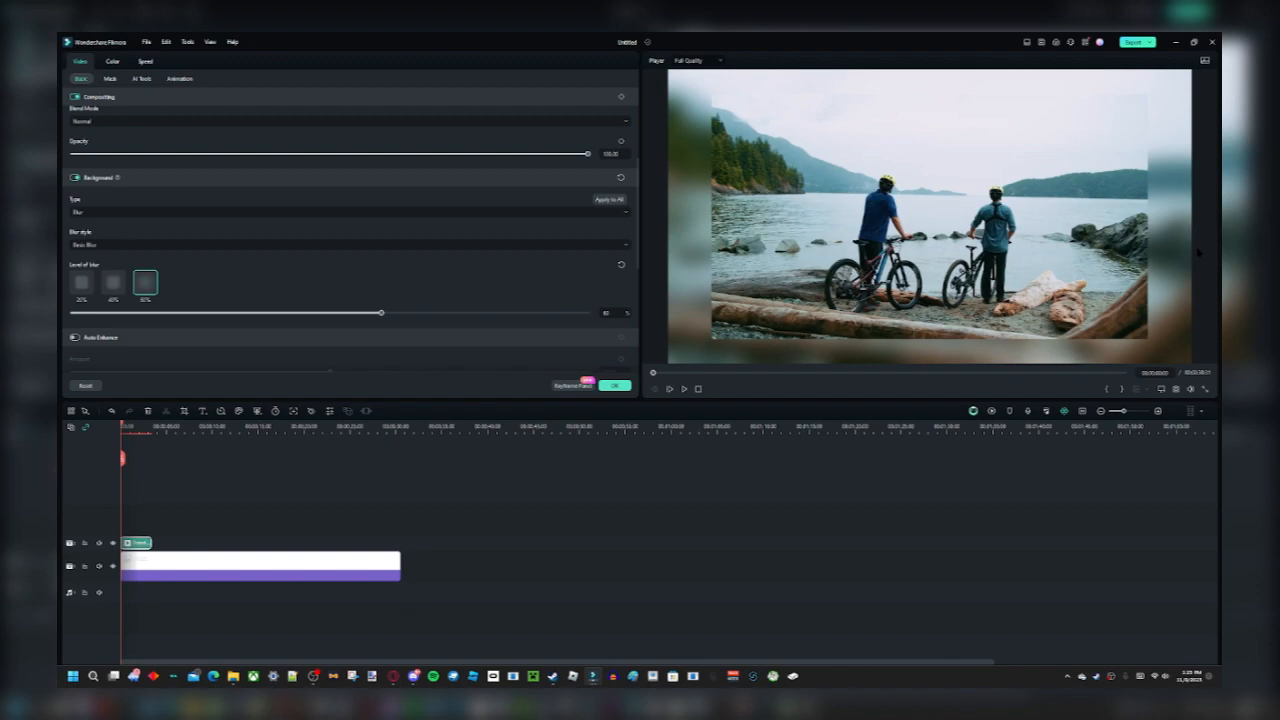
# Lower the background blur level to about 18% after trying 20% and 1%, and set the blur style to Direction Blur.
pyautogui.click(82, 284)
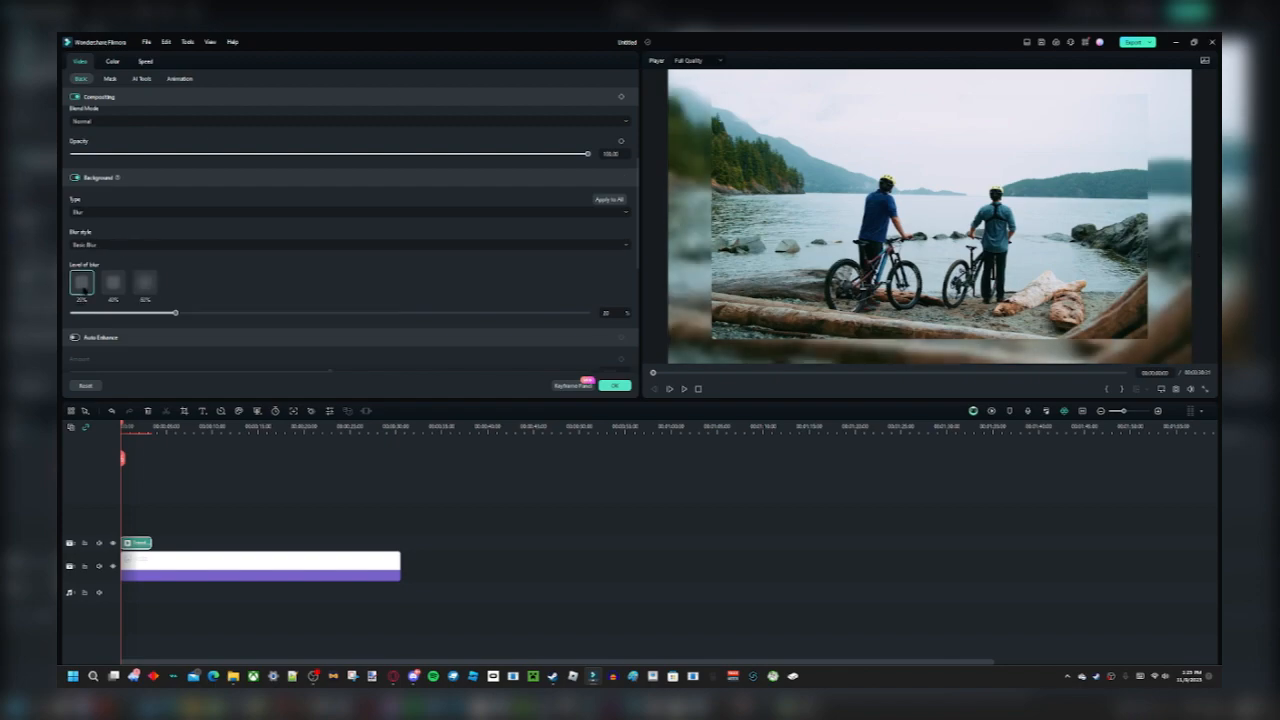
pyautogui.moveTo(175, 313); pyautogui.dragTo(76, 313)
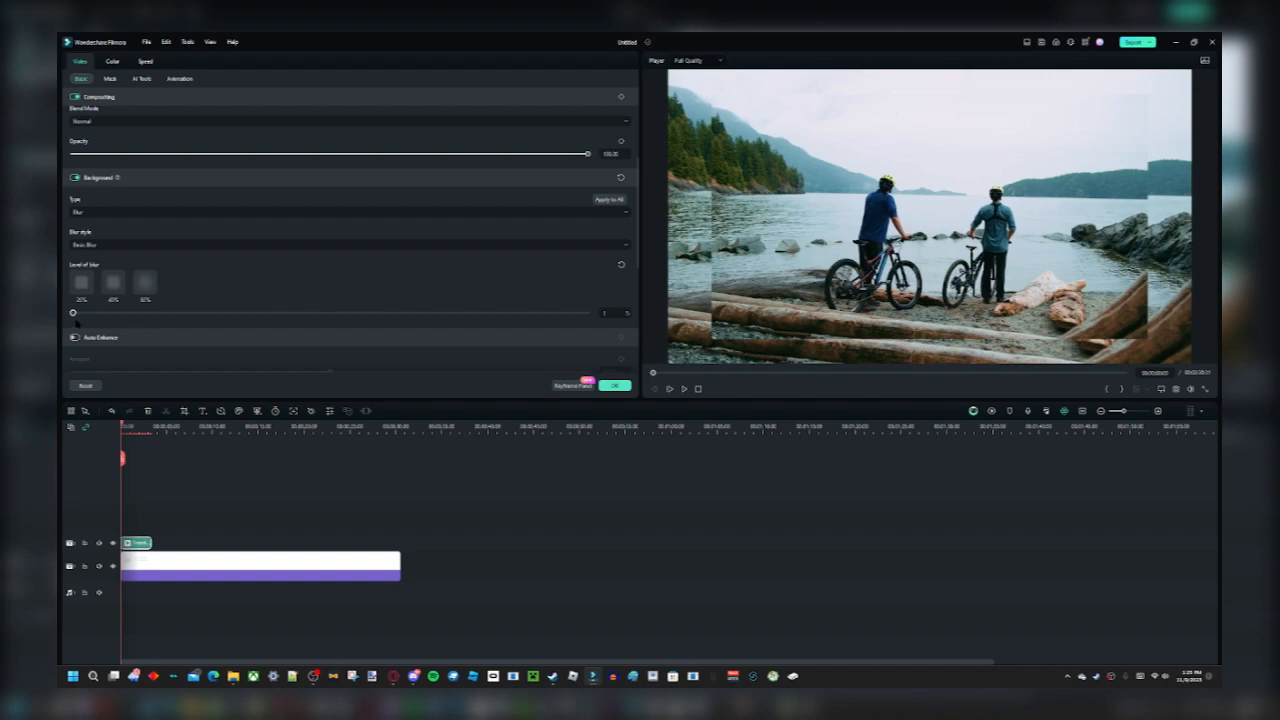
pyautogui.moveTo(76, 313); pyautogui.dragTo(165, 314)
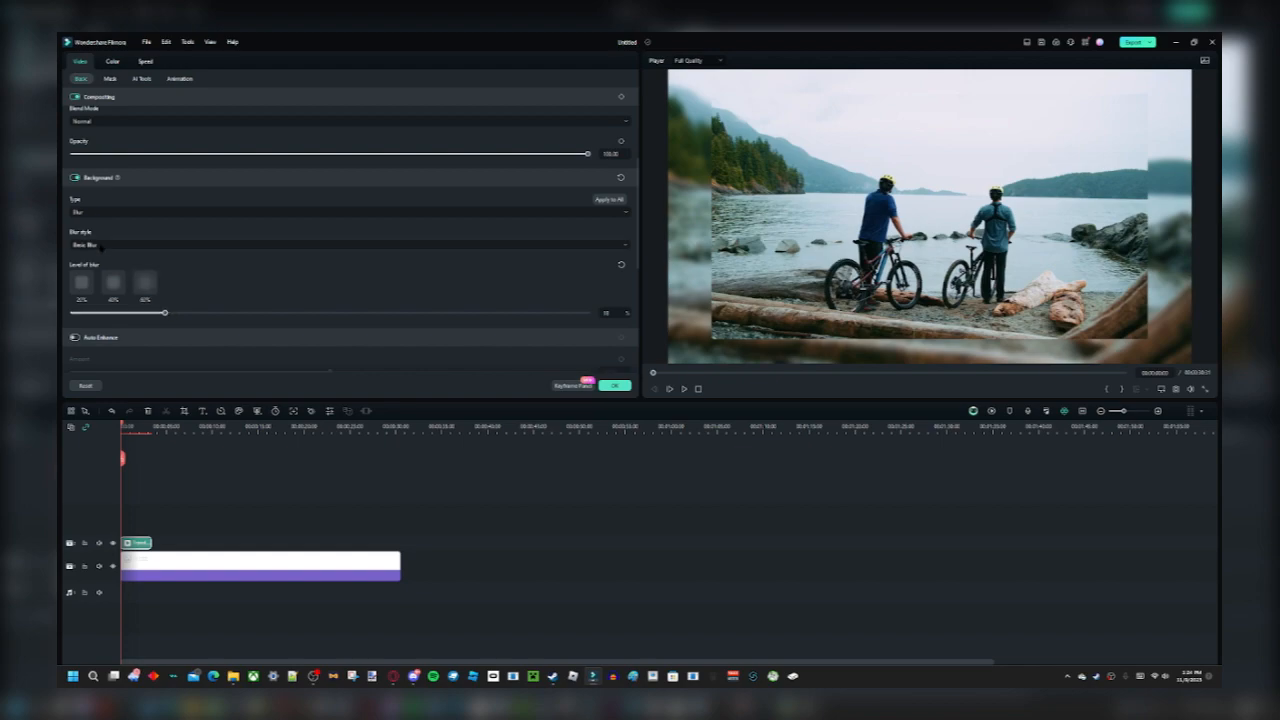
pyautogui.click(142, 244)
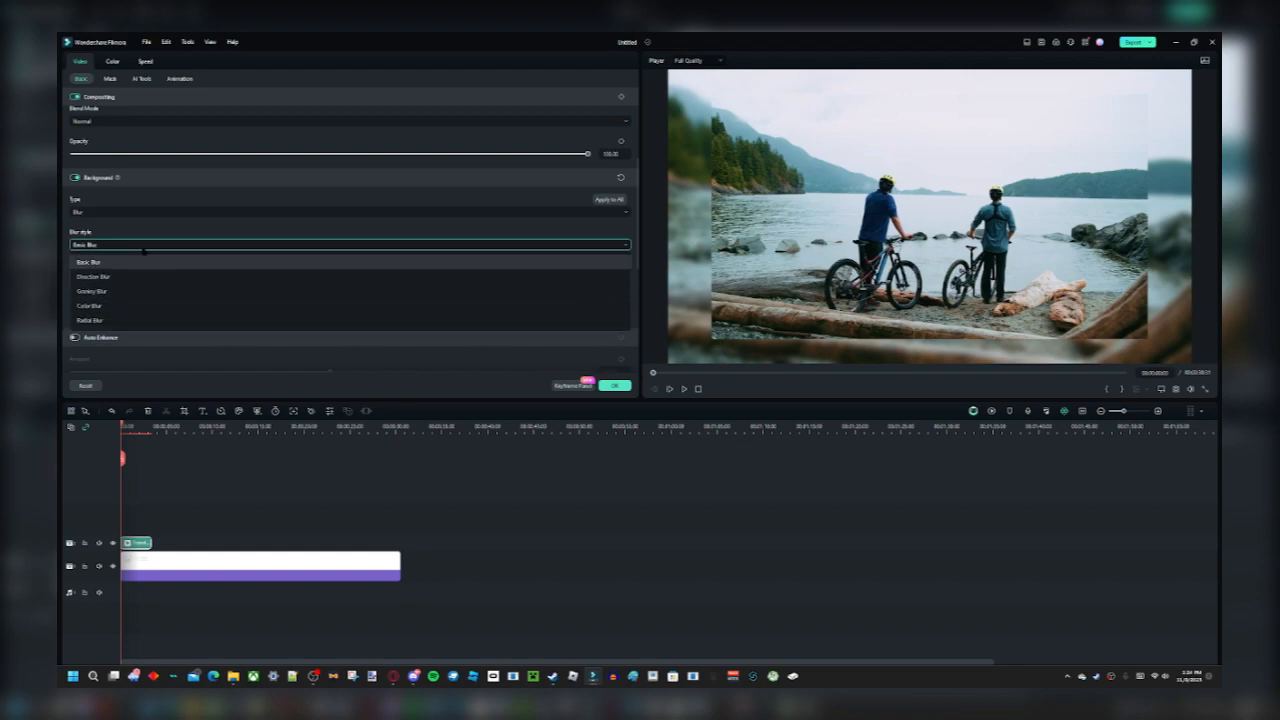
pyautogui.click(112, 280)
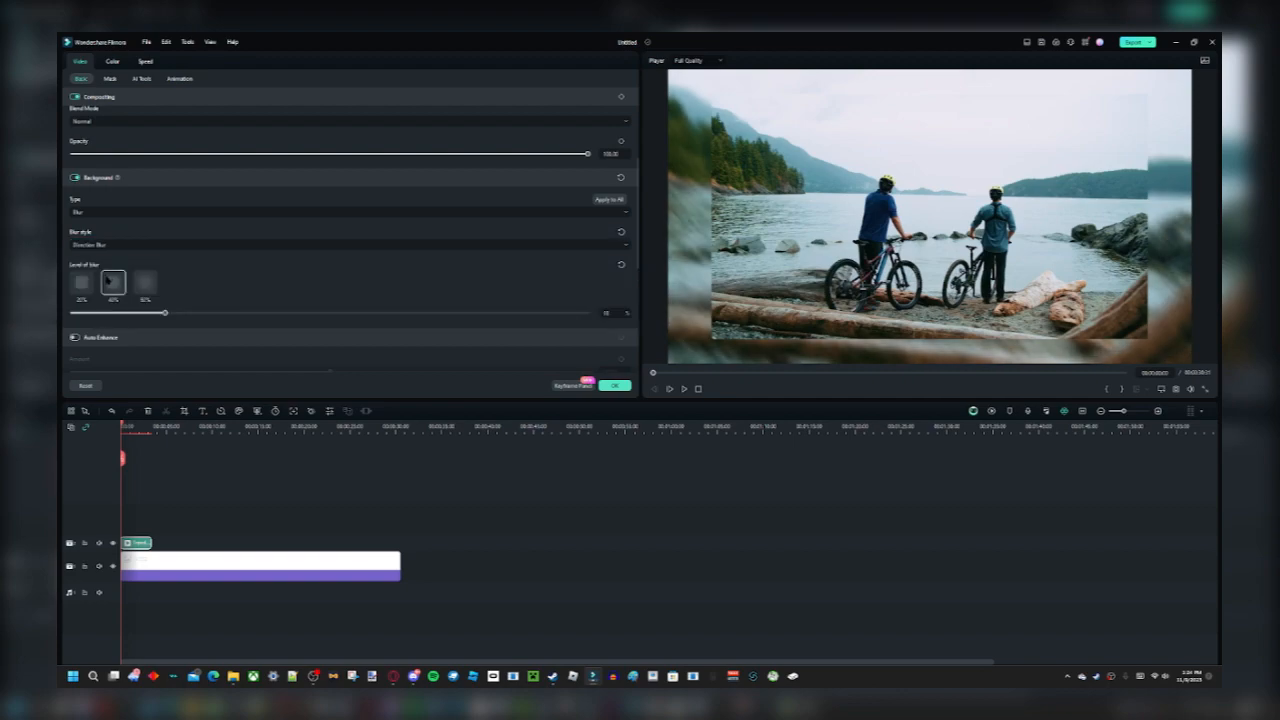
# Try the Grainy Blur and Color Blur background styles on the travel clip, varying the level of blur and leaving it at about 27%.
pyautogui.click(98, 246)
pyautogui.click(114, 287)
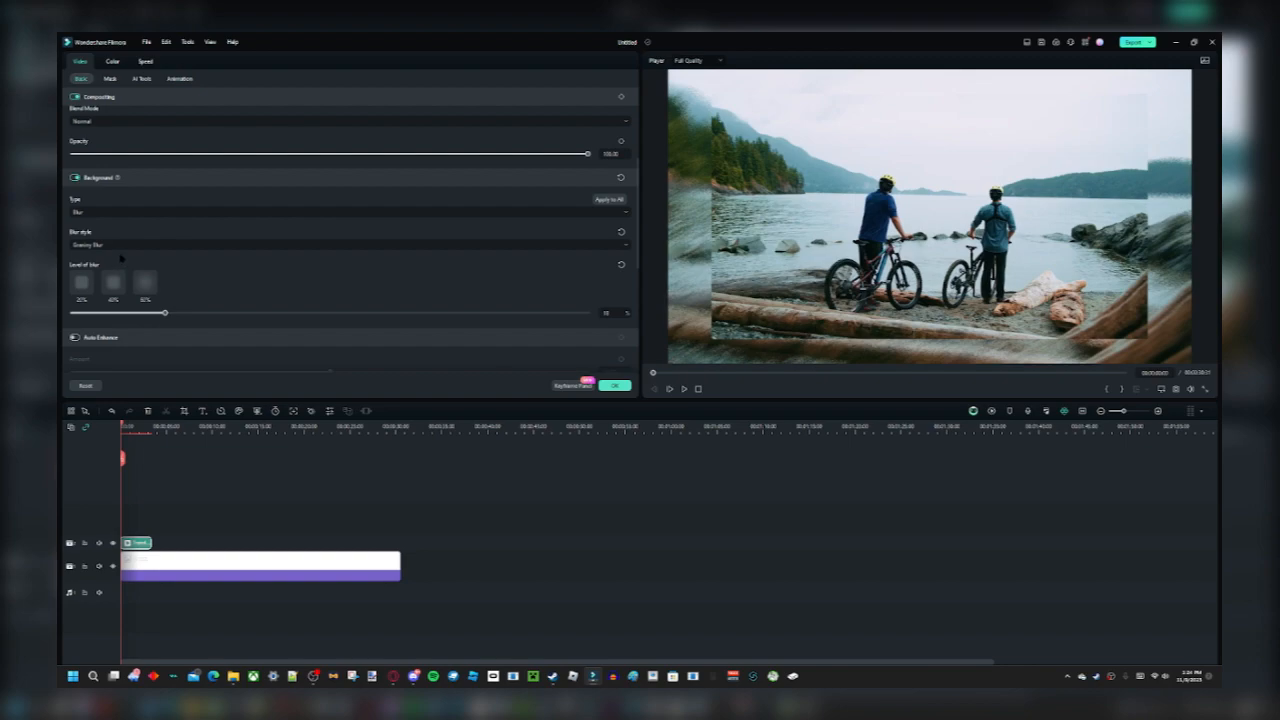
pyautogui.click(76, 246)
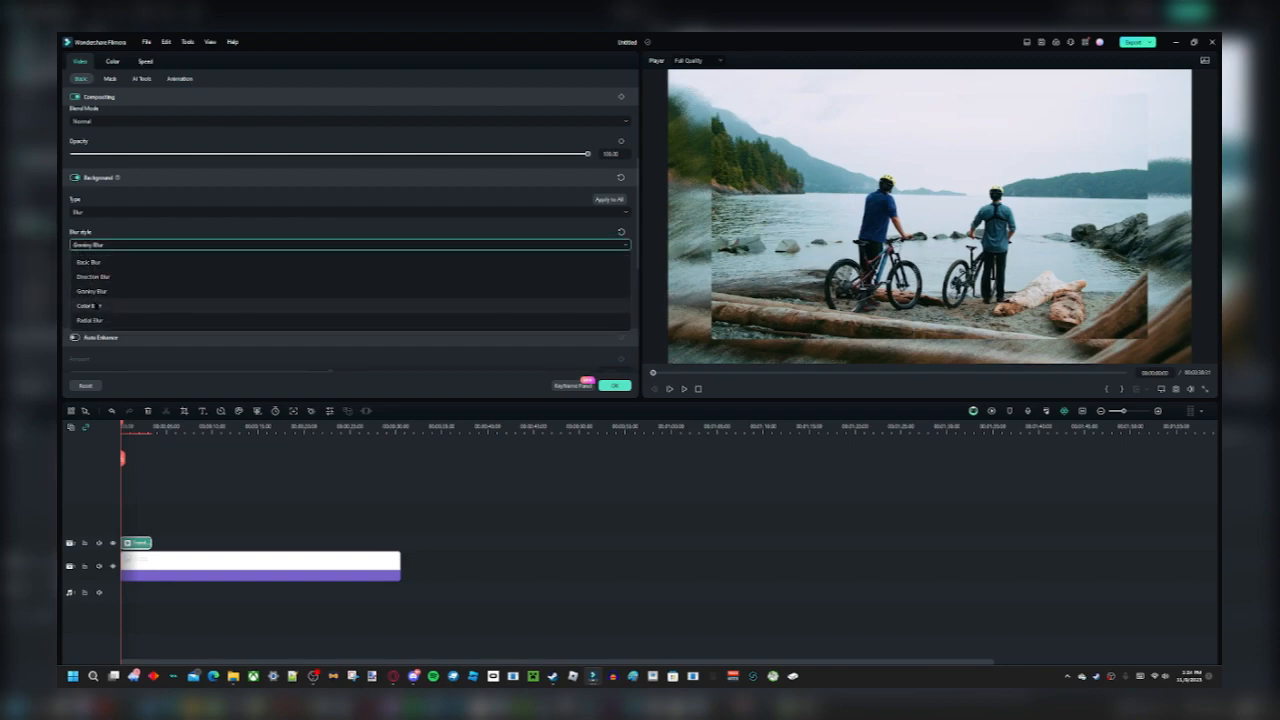
pyautogui.click(99, 305)
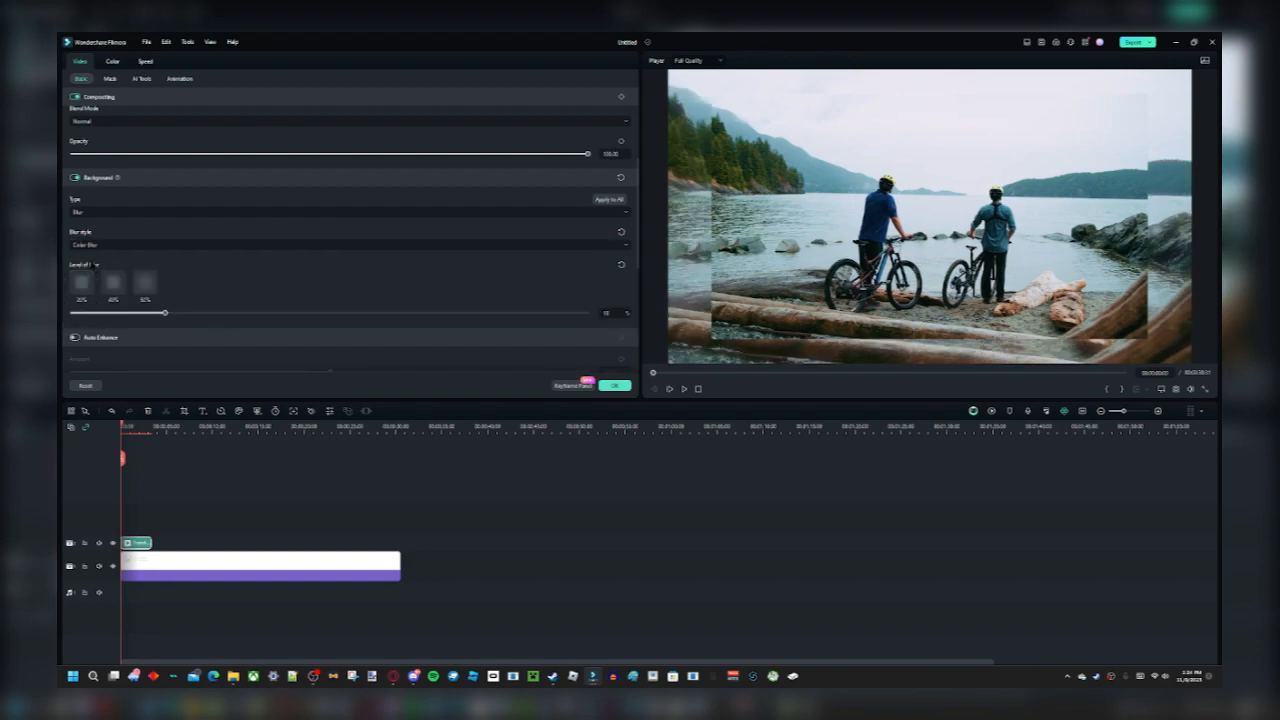
pyautogui.moveTo(165, 313); pyautogui.dragTo(511, 331)
pyautogui.moveTo(398, 316); pyautogui.dragTo(215, 286)
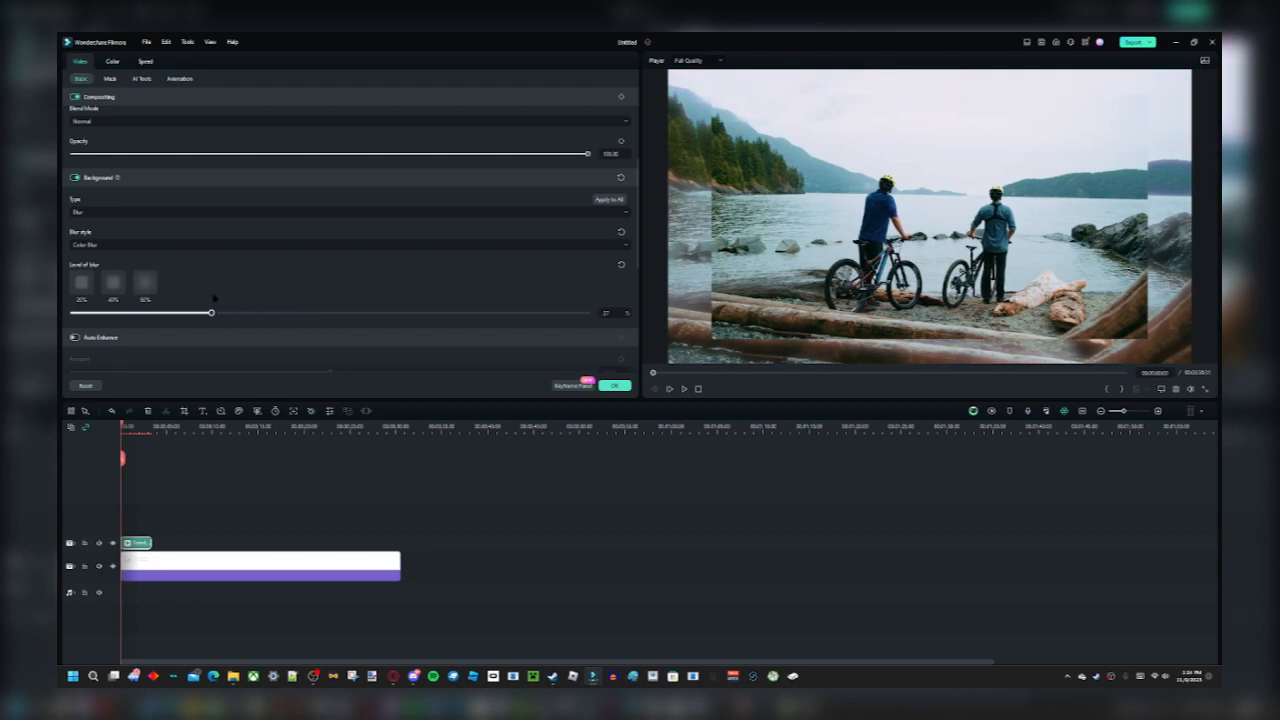
# Try Radial Blur, lower the level of blur to about 23%, set the blur style to Basic Blur and play the clip from the start.
pyautogui.click(128, 245)
pyautogui.click(90, 320)
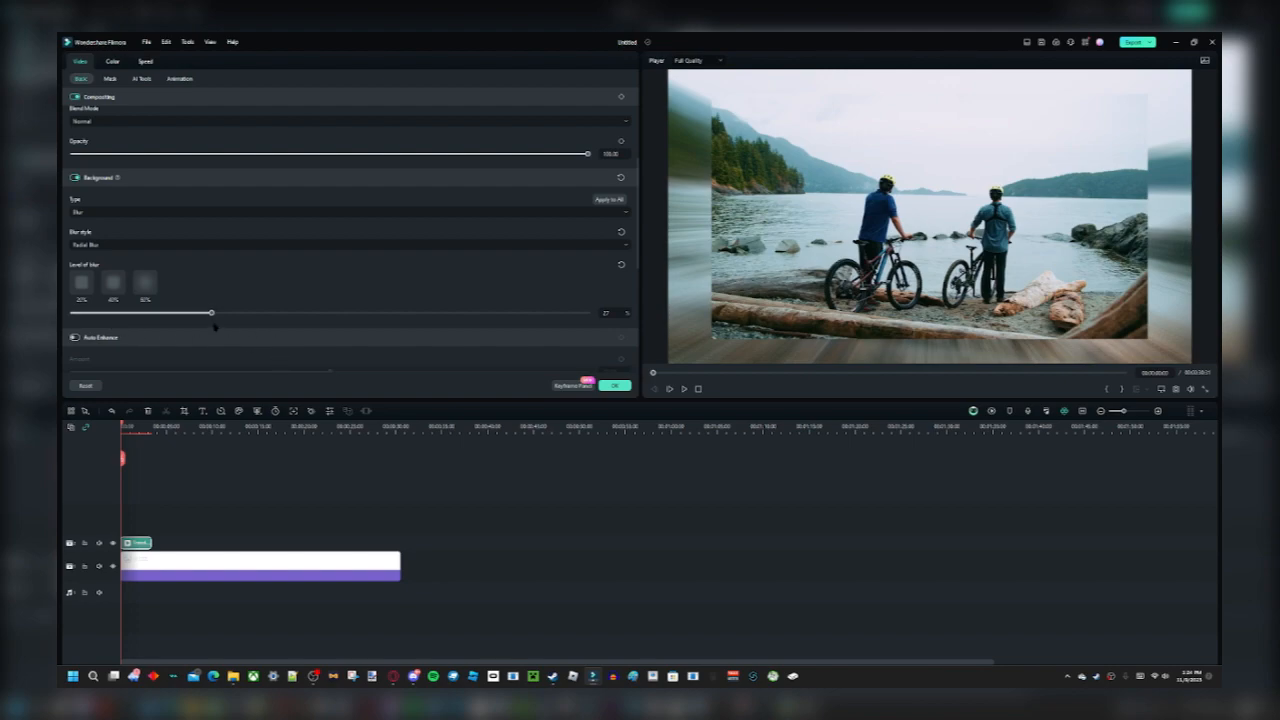
pyautogui.moveTo(211, 313)
pyautogui.mouseDown()
pyautogui.moveTo(500, 313)
pyautogui.moveTo(192, 311)
pyautogui.mouseUp()
pyautogui.click(135, 244)
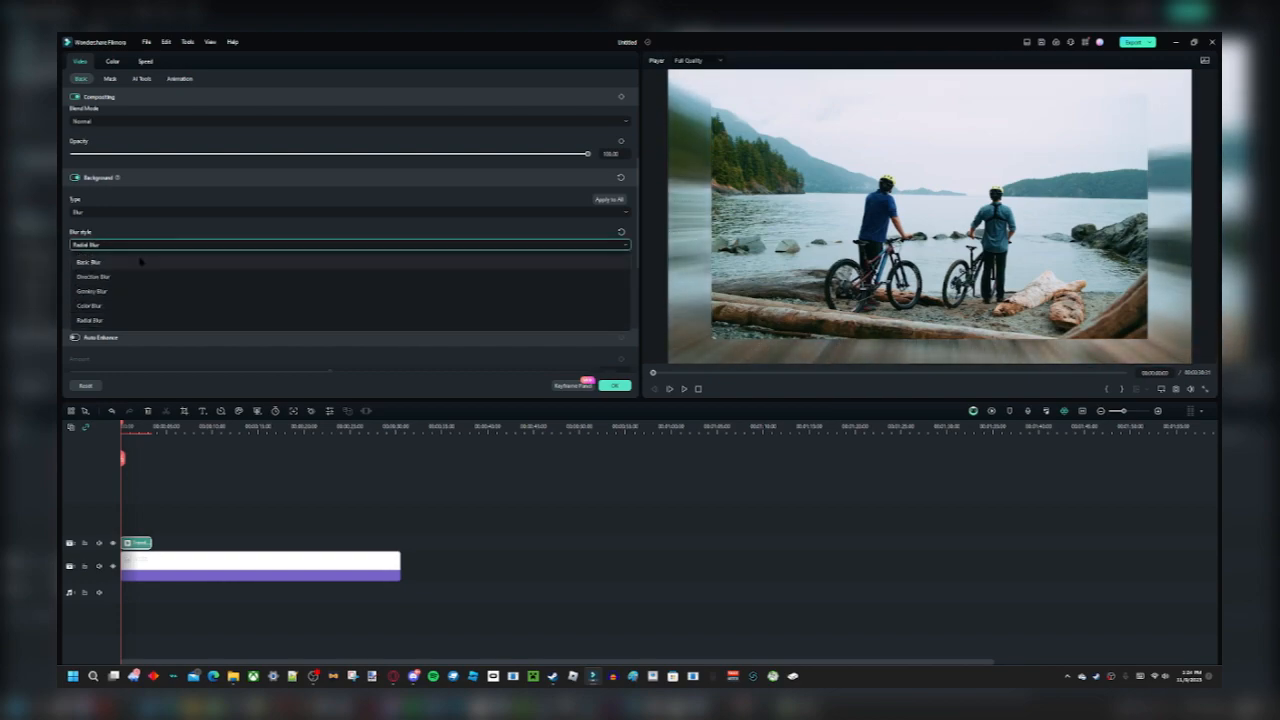
pyautogui.click(129, 267)
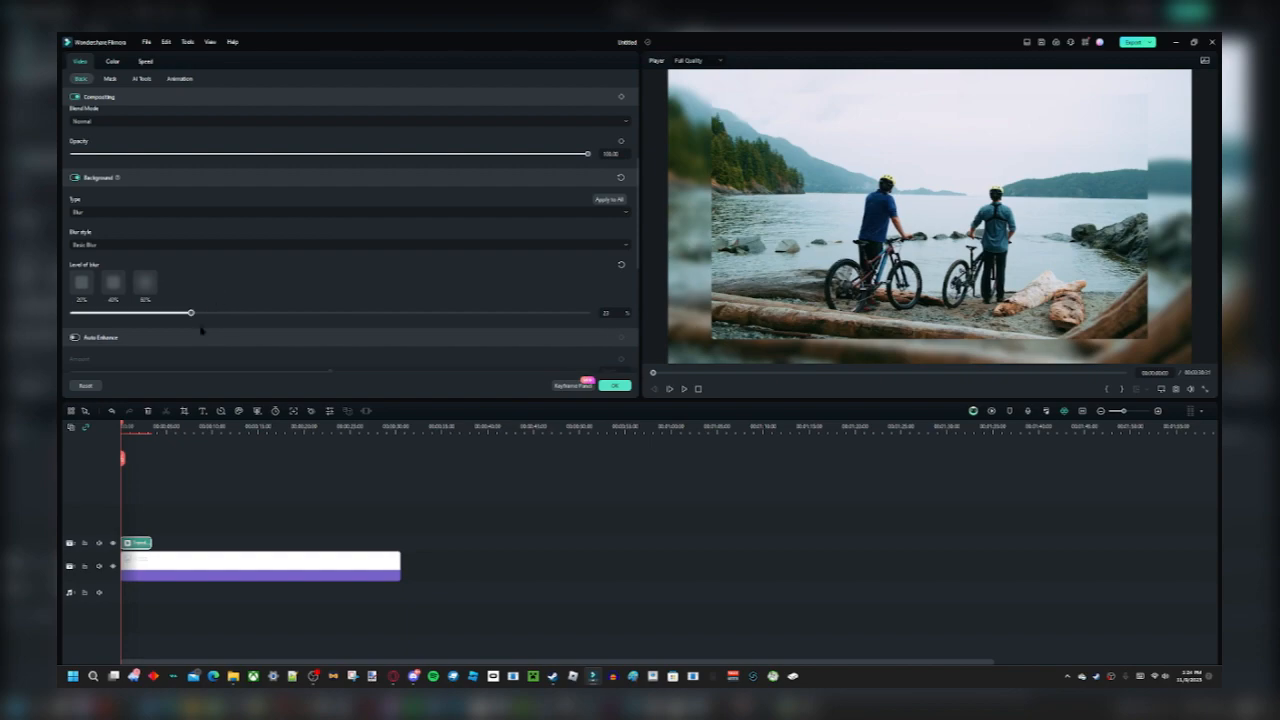
pyautogui.press('space')
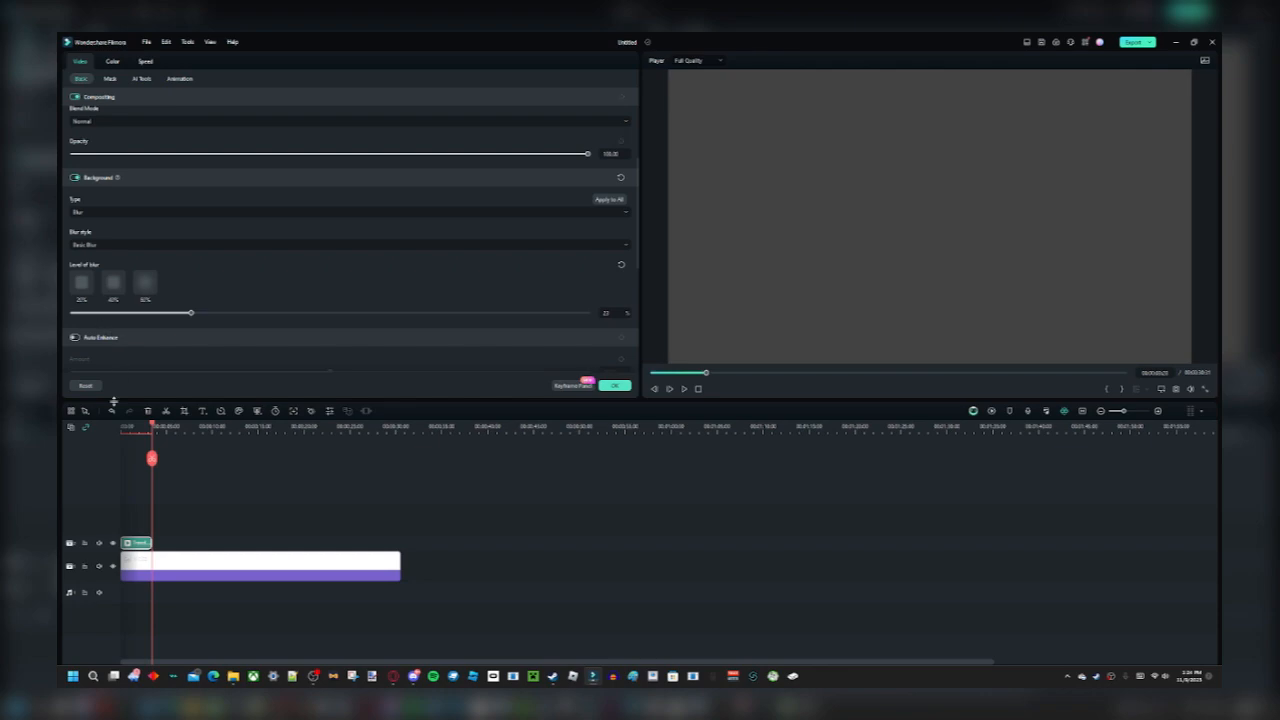
pyautogui.press('Home')
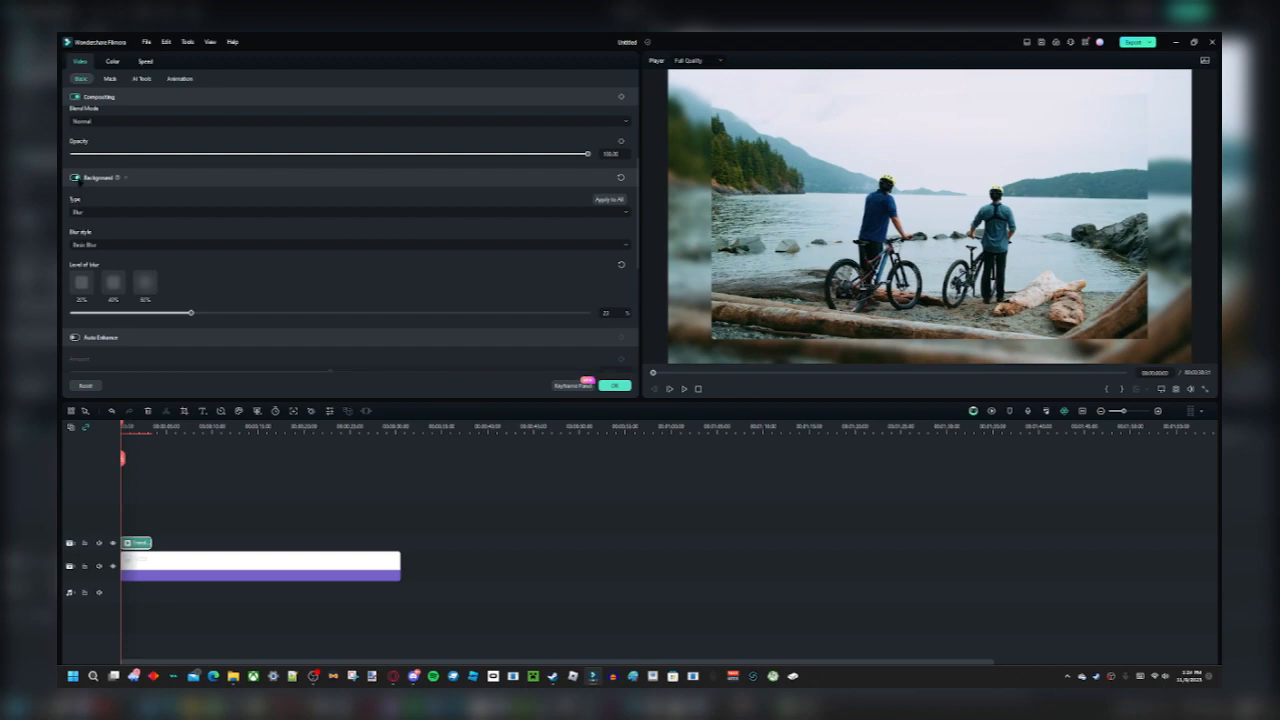
# Turn off the clip's background blur, and try Auto Enhance at different amounts before switching it off again.
pyautogui.click(76, 177)
pyautogui.scroll(-2, 342, 285)
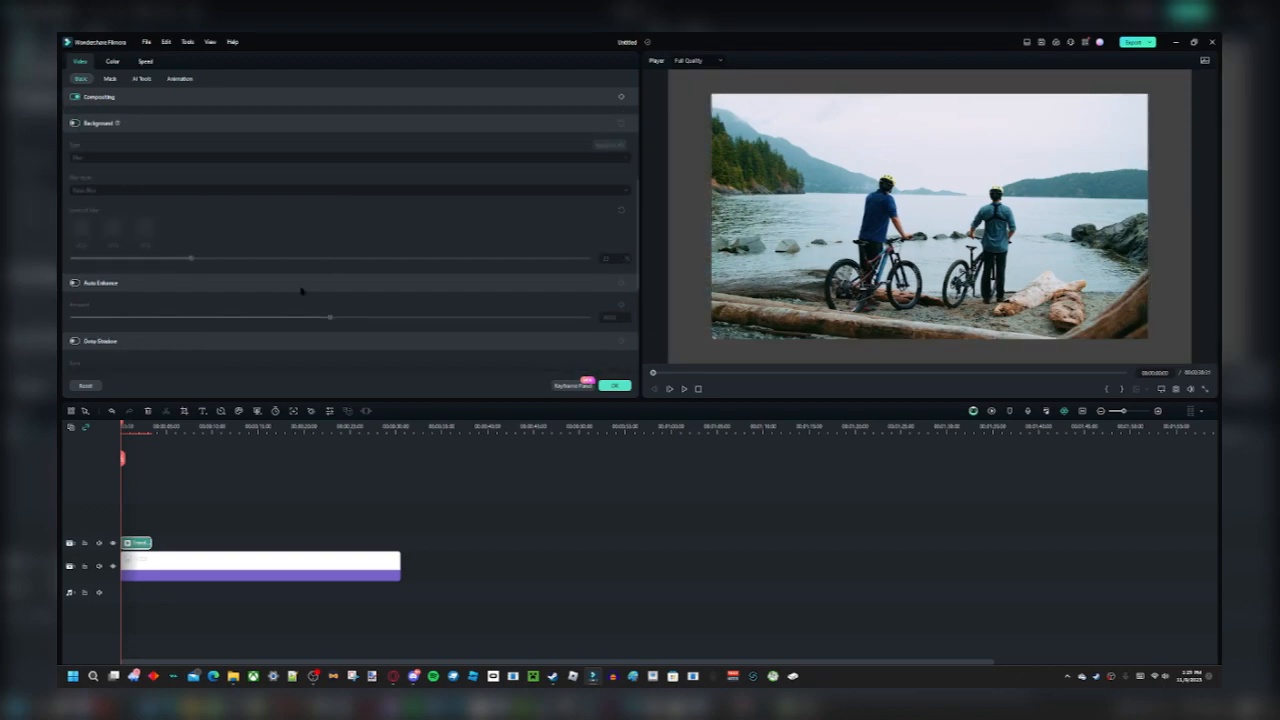
pyautogui.scroll(-1, 301, 291)
pyautogui.click(75, 255)
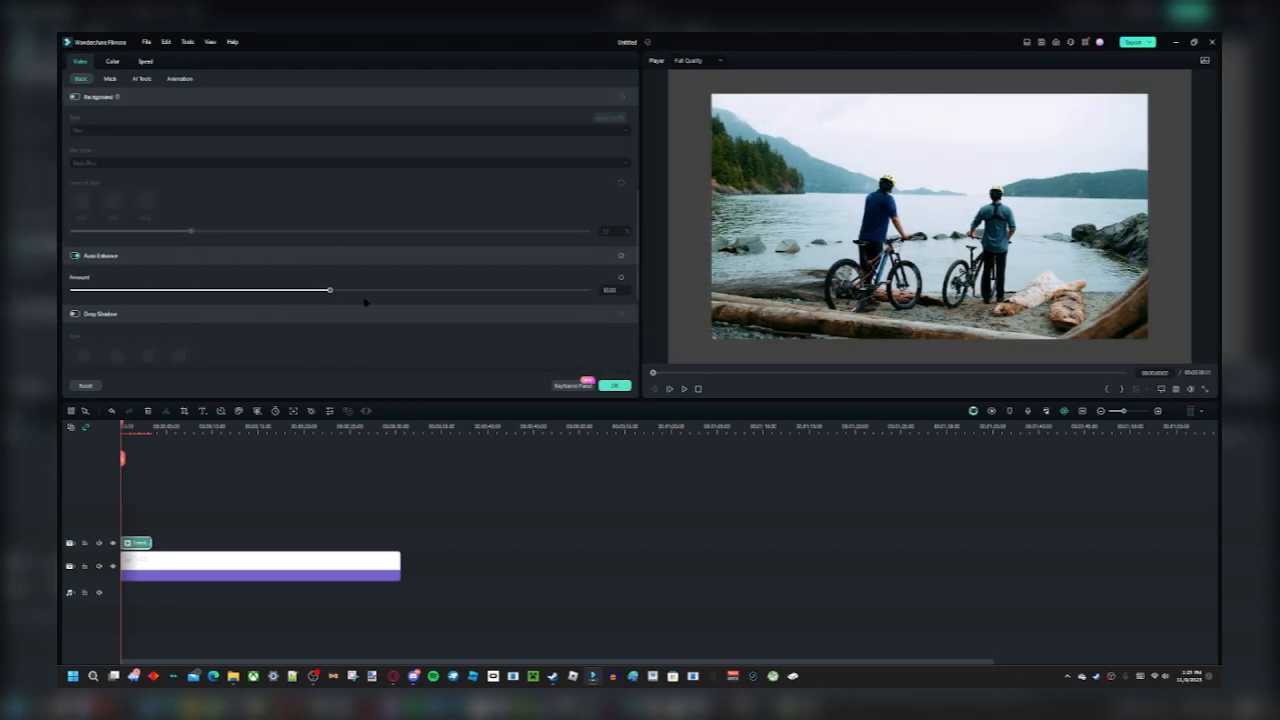
pyautogui.moveTo(329, 290); pyautogui.dragTo(272, 291)
pyautogui.moveTo(454, 316); pyautogui.dragTo(124, 291)
pyautogui.click(74, 256)
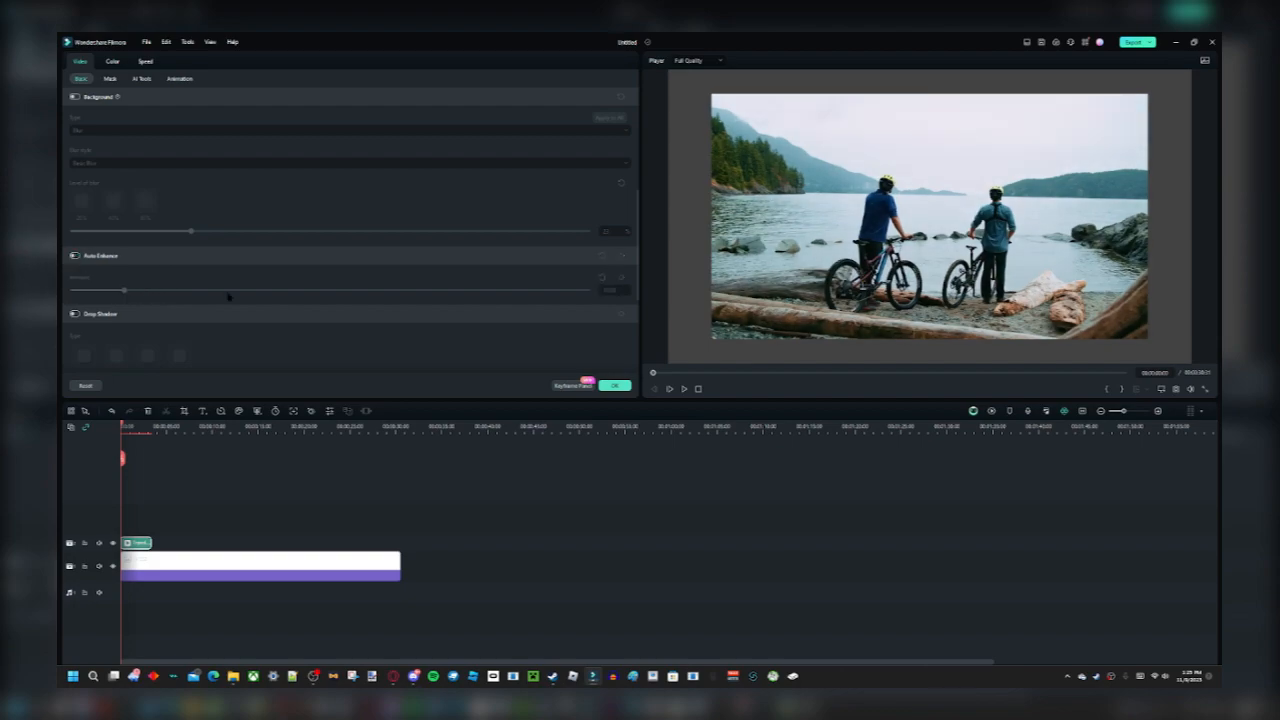
# Turn on the Default drop shadow for the clip, set distance to about 23% and opacity to about 52%, and adjust its blur.
pyautogui.scroll(-3, 197, 303)
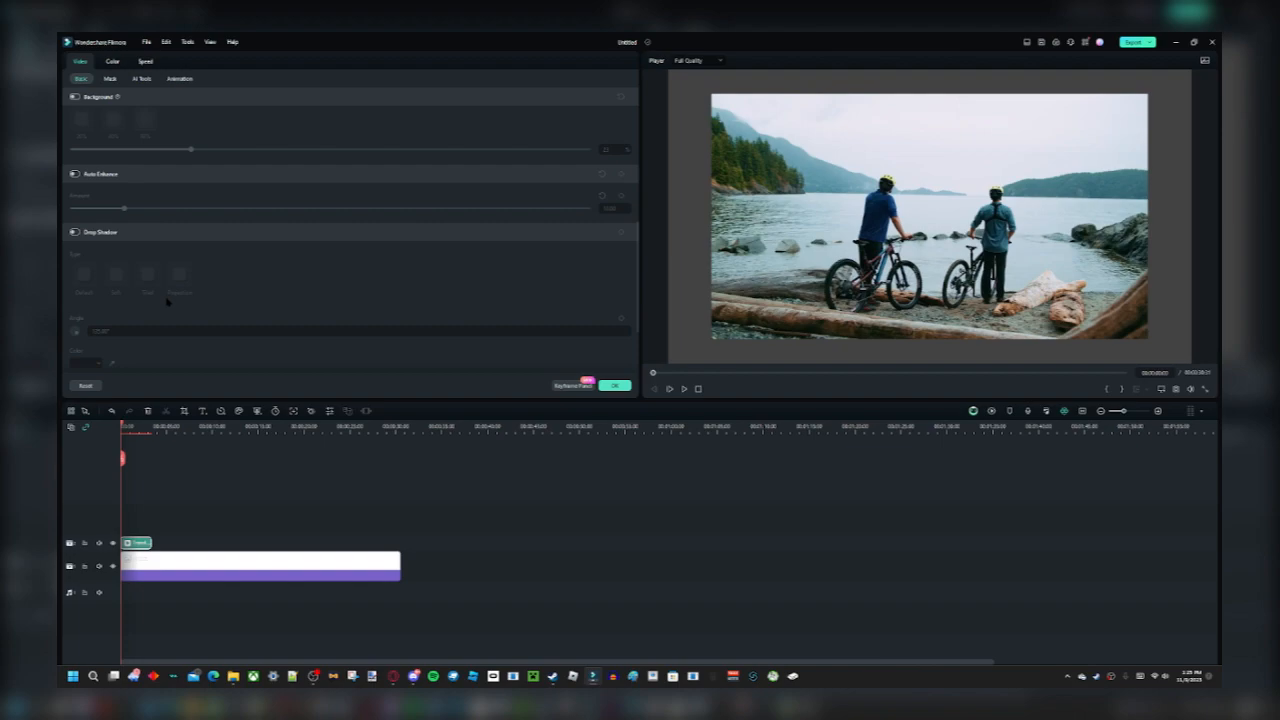
pyautogui.click(74, 232)
pyautogui.click(147, 274)
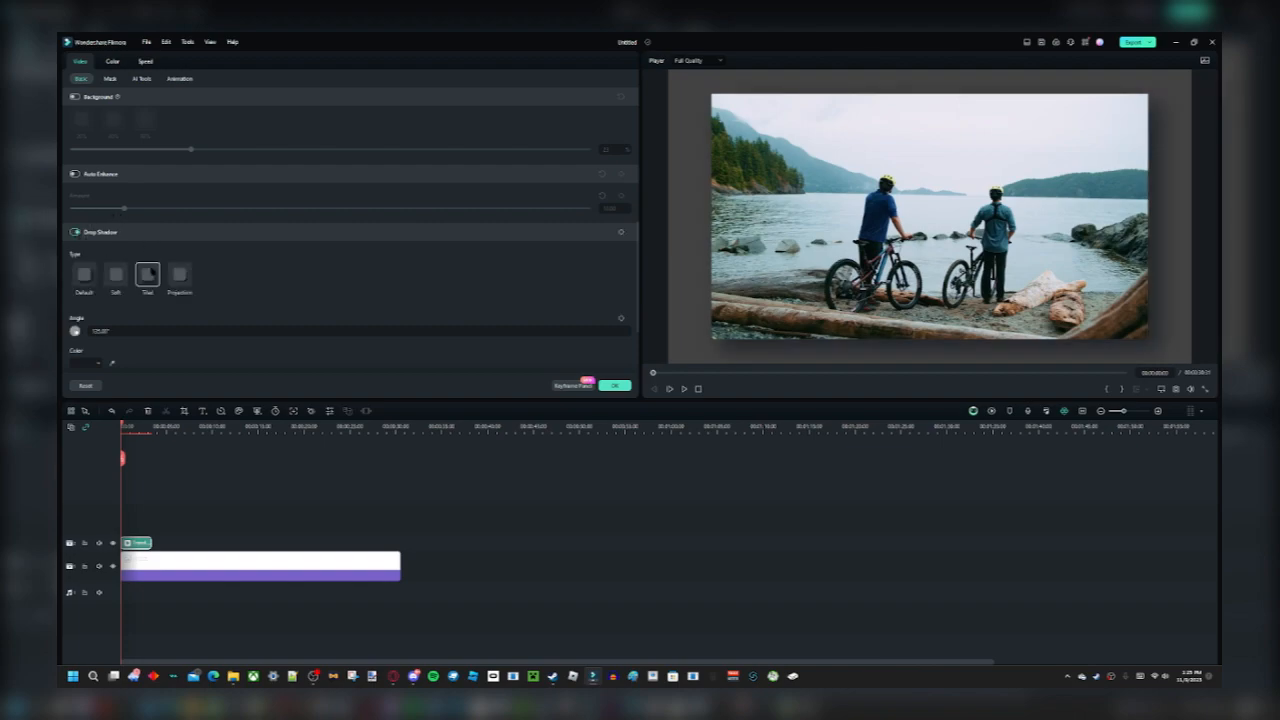
pyautogui.scroll(-1, 157, 279)
pyautogui.moveTo(72, 342); pyautogui.dragTo(191, 343)
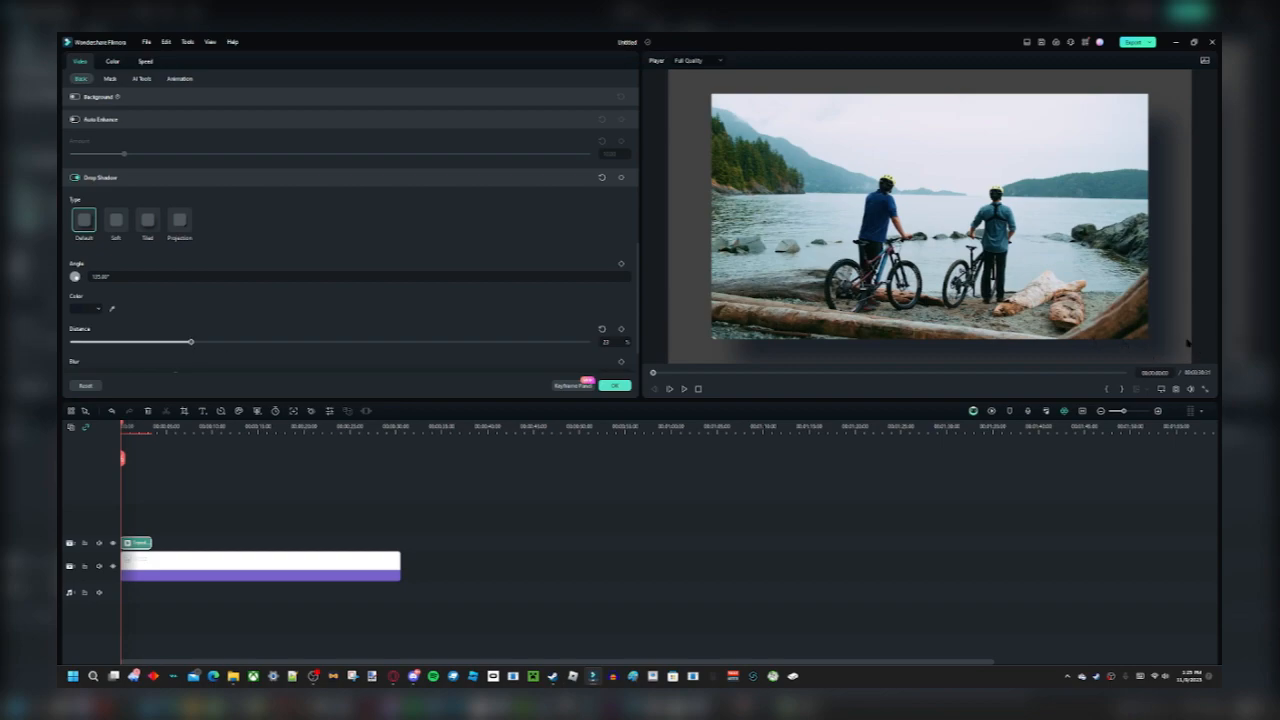
pyautogui.scroll(-2, 347, 375)
pyautogui.moveTo(175, 326); pyautogui.dragTo(103, 327)
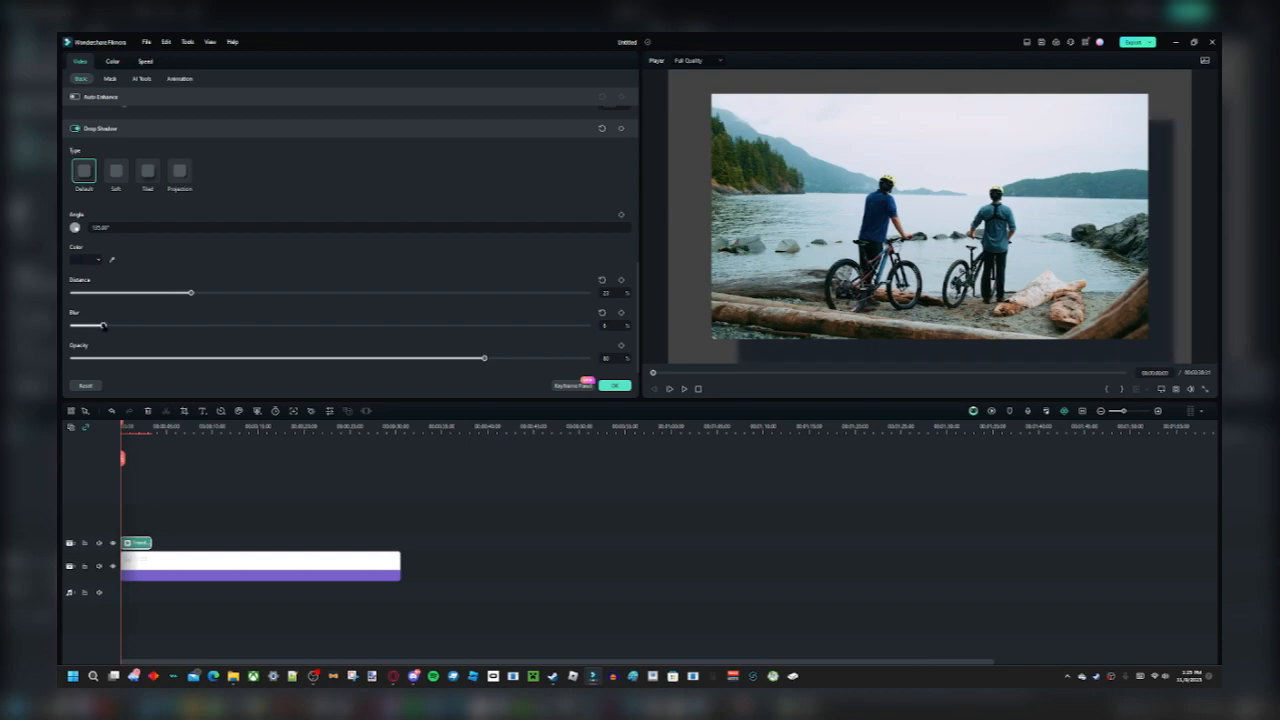
pyautogui.moveTo(484, 358); pyautogui.dragTo(340, 358)
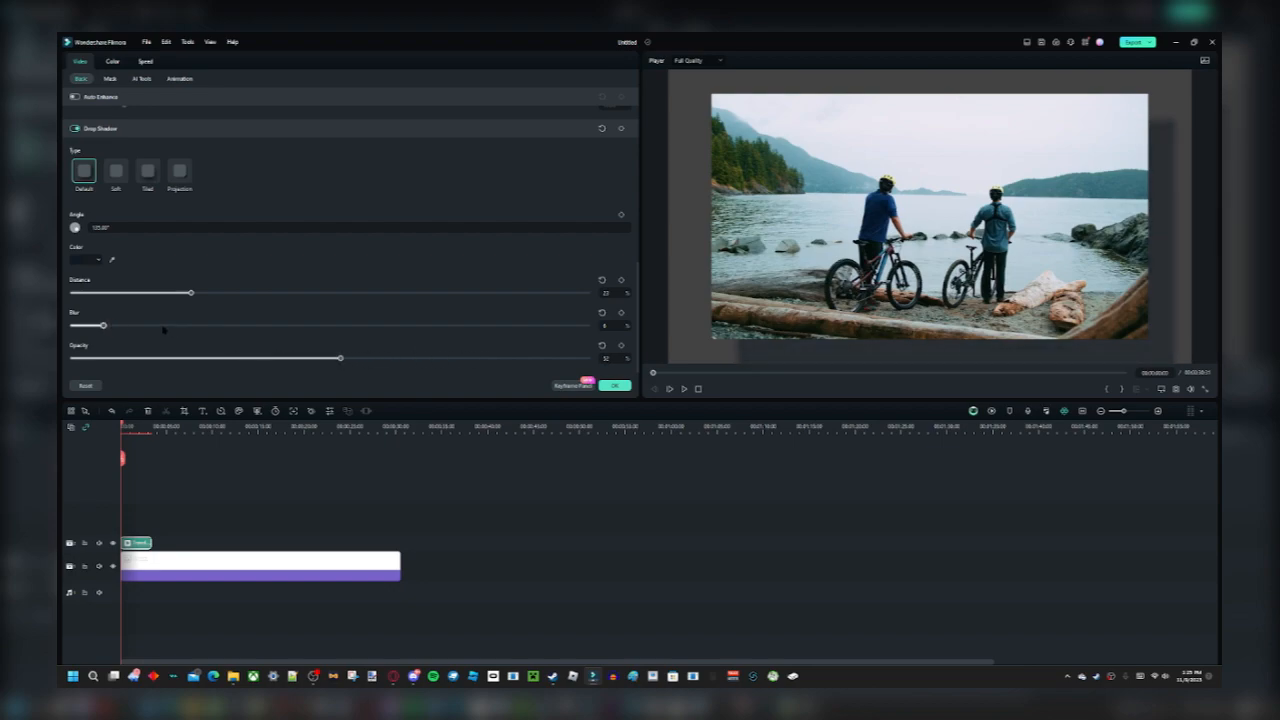
pyautogui.moveTo(103, 326); pyautogui.dragTo(155, 330)
# Try the Soft drop shadow with about 12% blur and the Tiled drop shadow with about 14% distance and a stronger blur.
pyautogui.click(116, 171)
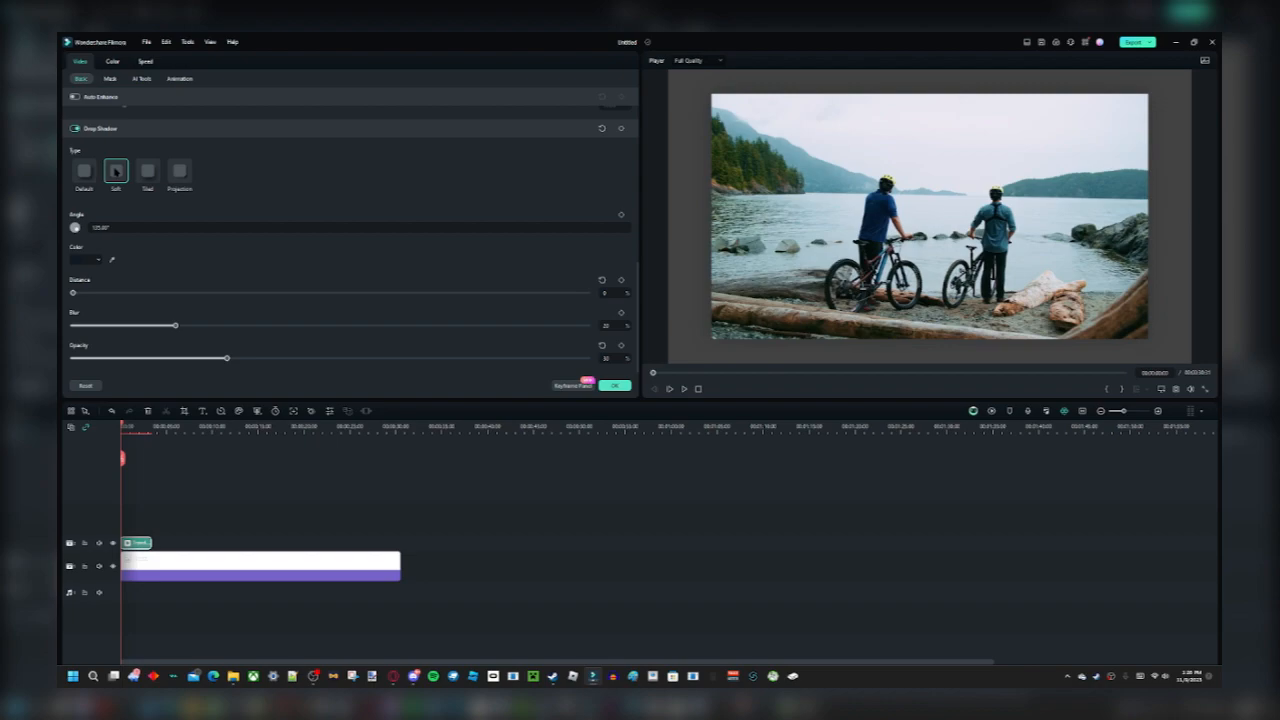
pyautogui.moveTo(72, 292); pyautogui.dragTo(134, 316)
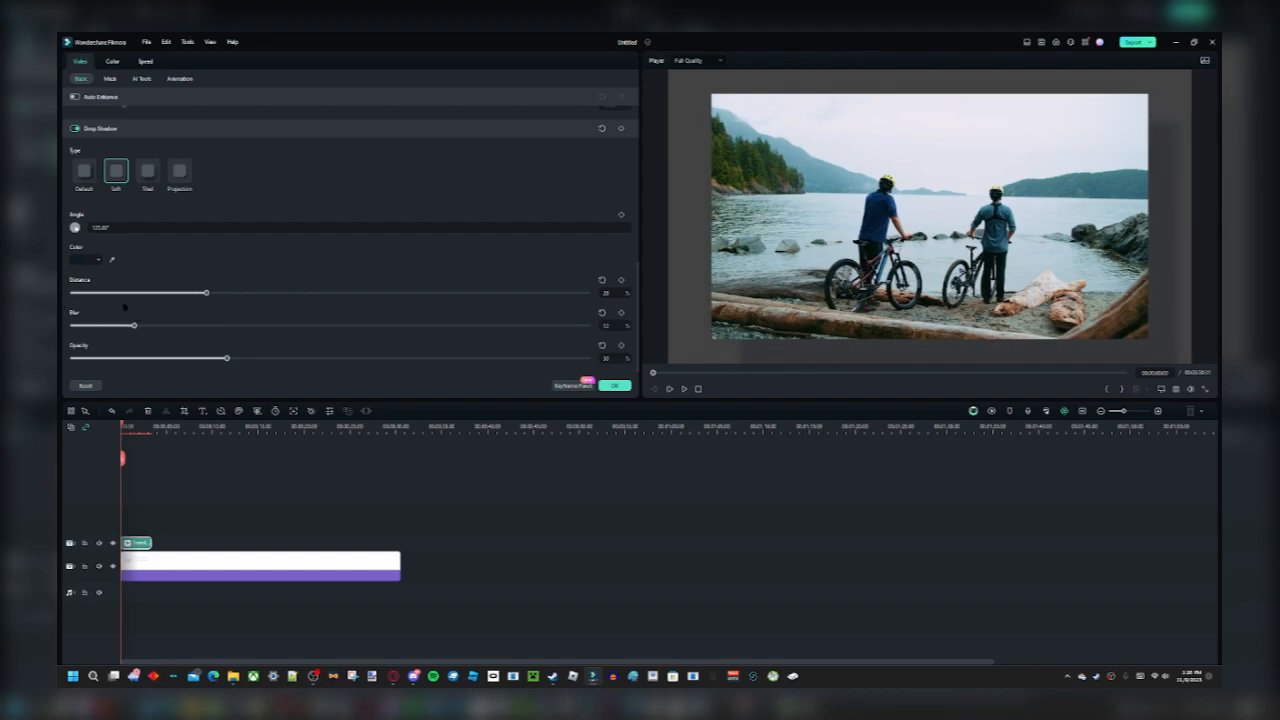
pyautogui.click(148, 171)
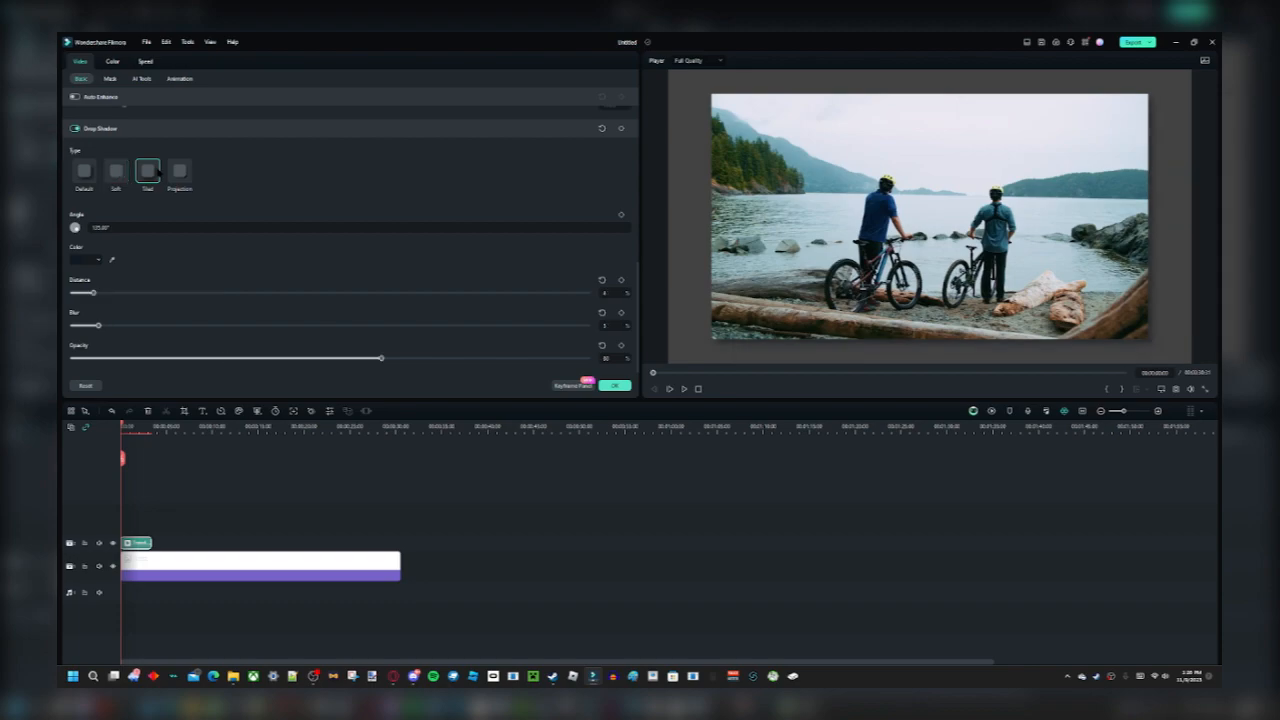
pyautogui.moveTo(96, 298); pyautogui.dragTo(148, 305)
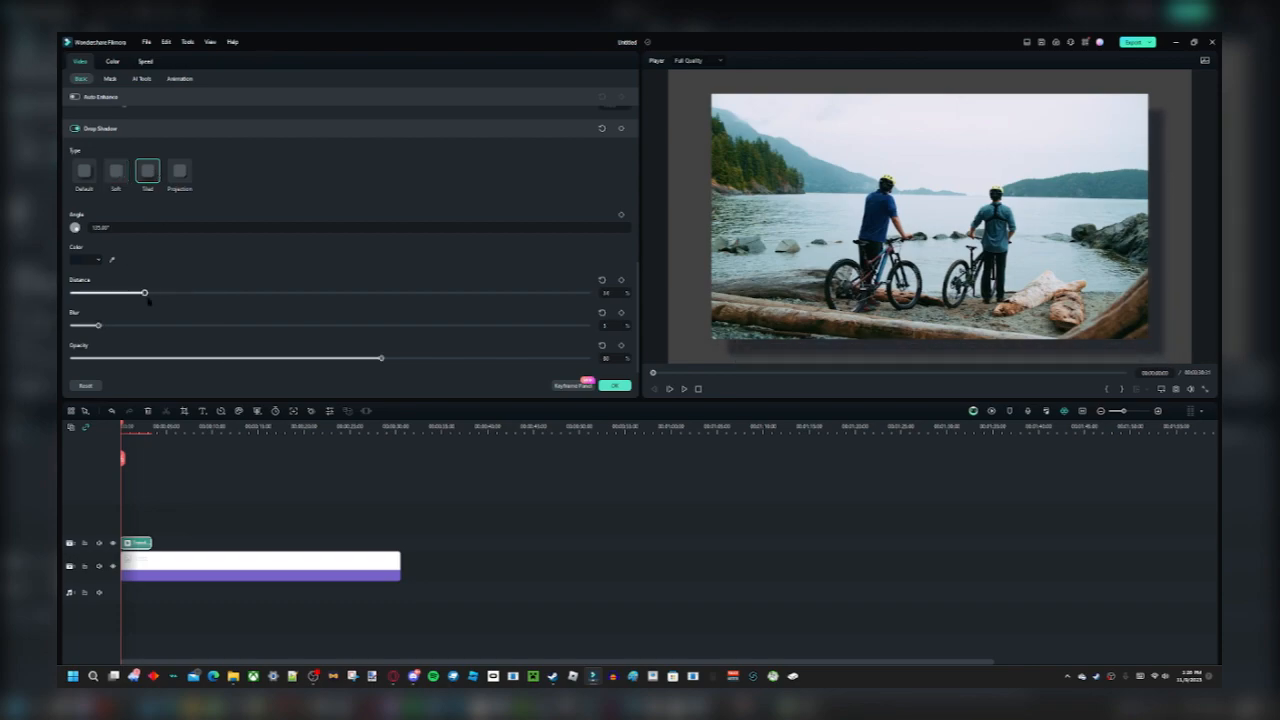
pyautogui.moveTo(98, 325); pyautogui.dragTo(124, 329)
# Set the drop shadow type to Projection after comparing it with Default and Tiled, and rotate the shadow's angle.
pyautogui.click(182, 172)
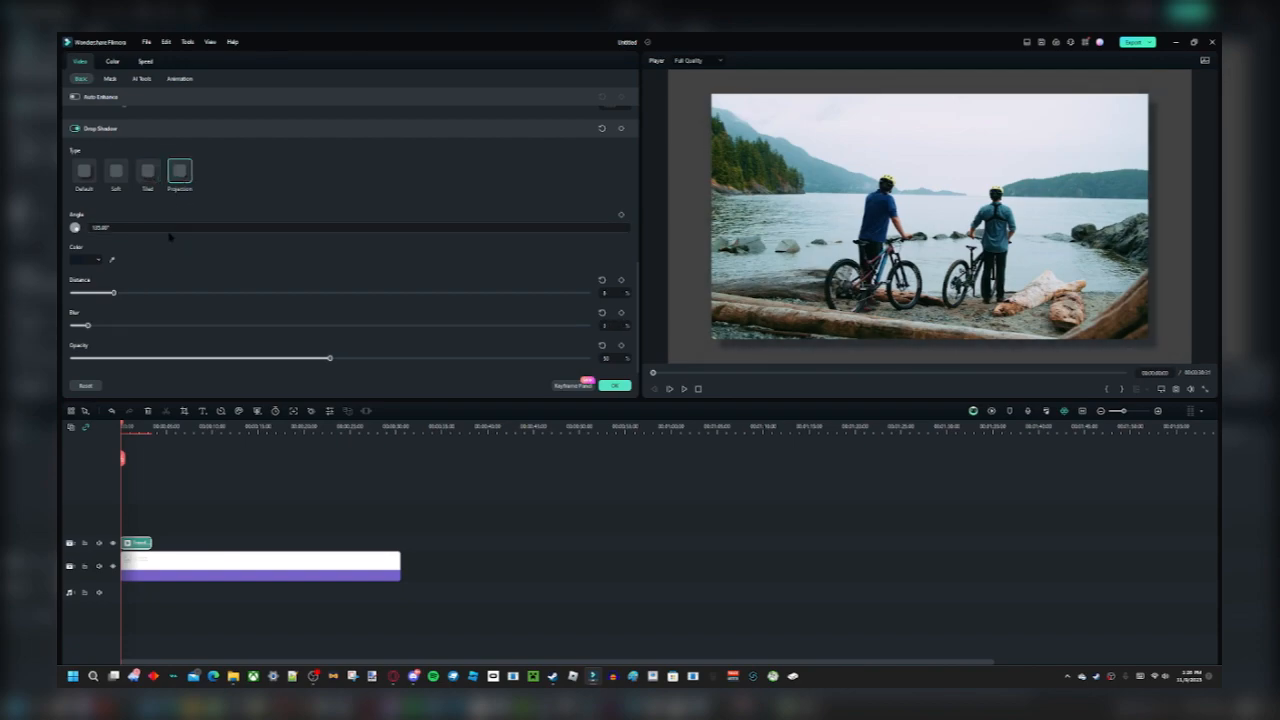
pyautogui.click(84, 172)
pyautogui.click(147, 172)
pyautogui.click(180, 172)
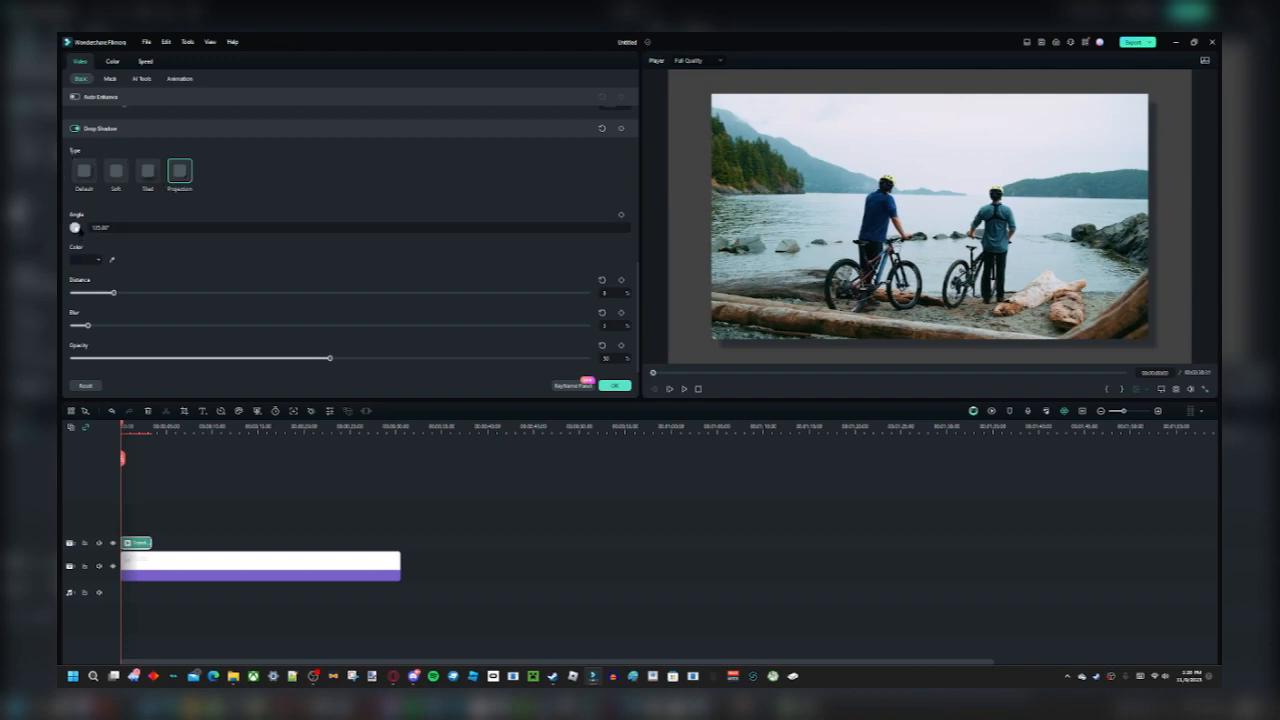
pyautogui.moveTo(78, 231); pyautogui.dragTo(75, 189)
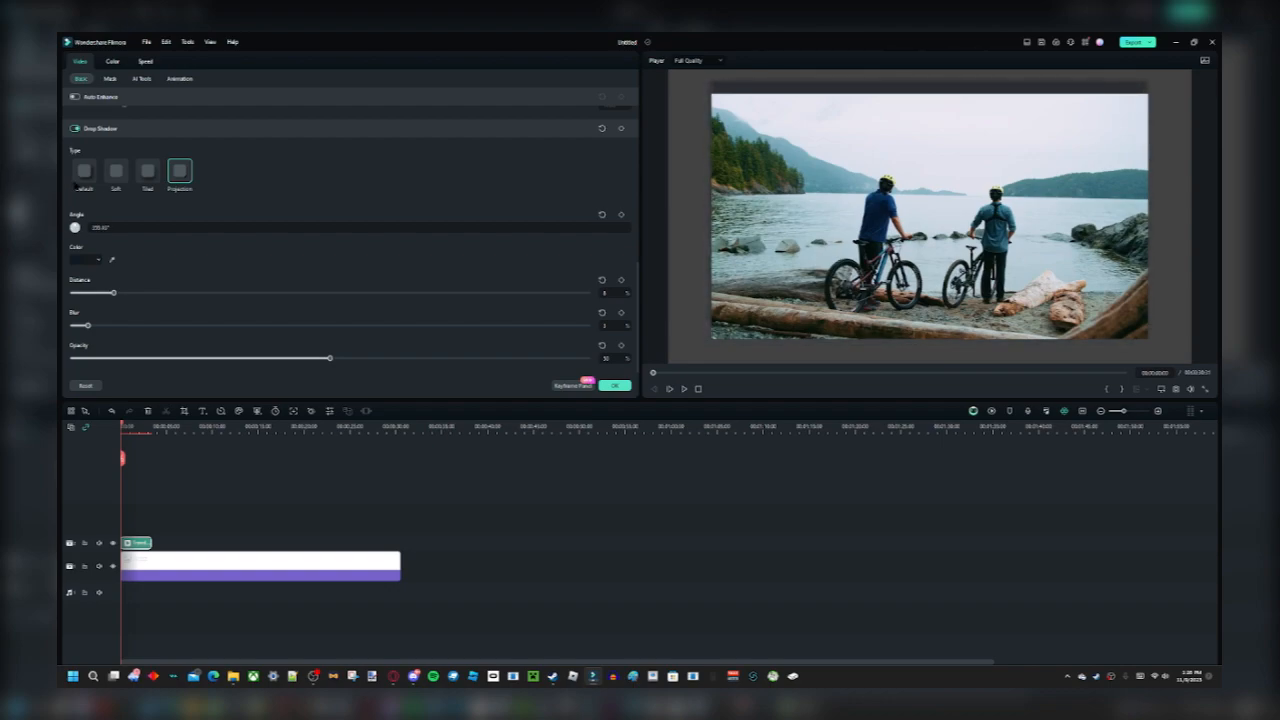
pyautogui.moveTo(76, 187); pyautogui.dragTo(55, 258)
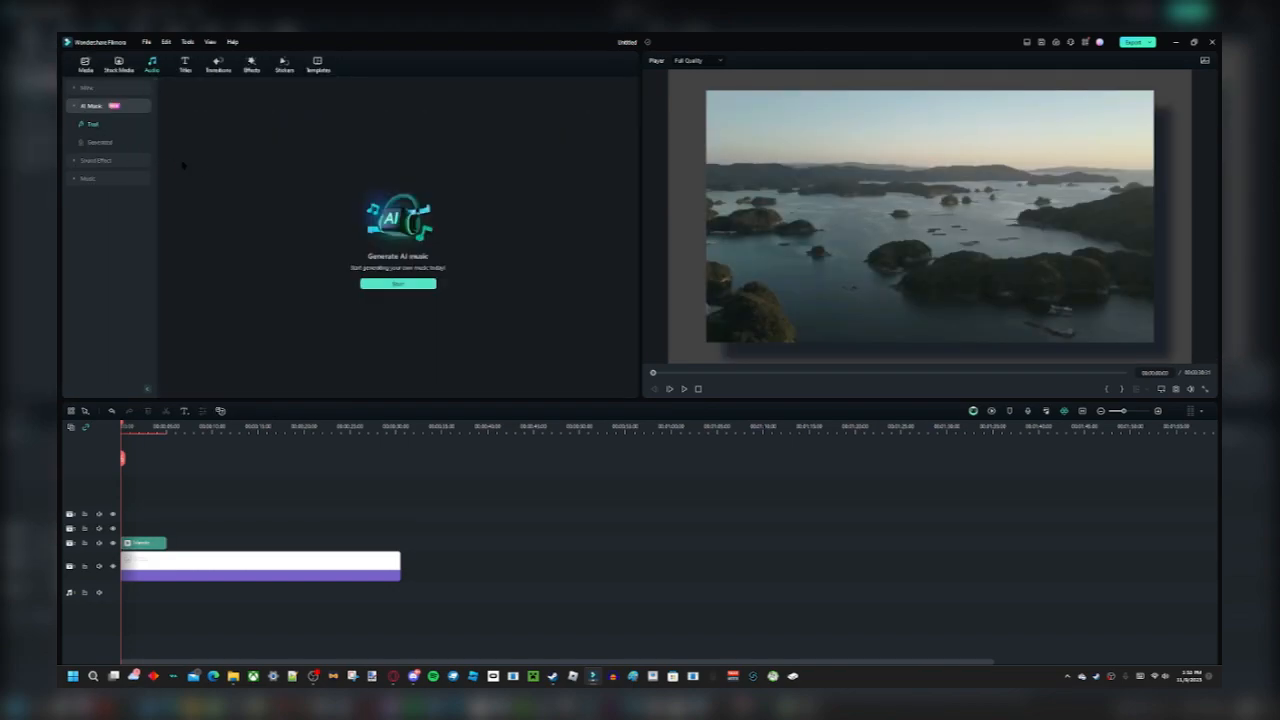
# Generate AI music with the Chill mood and a generated music count of 4.
pyautogui.click(367, 283)
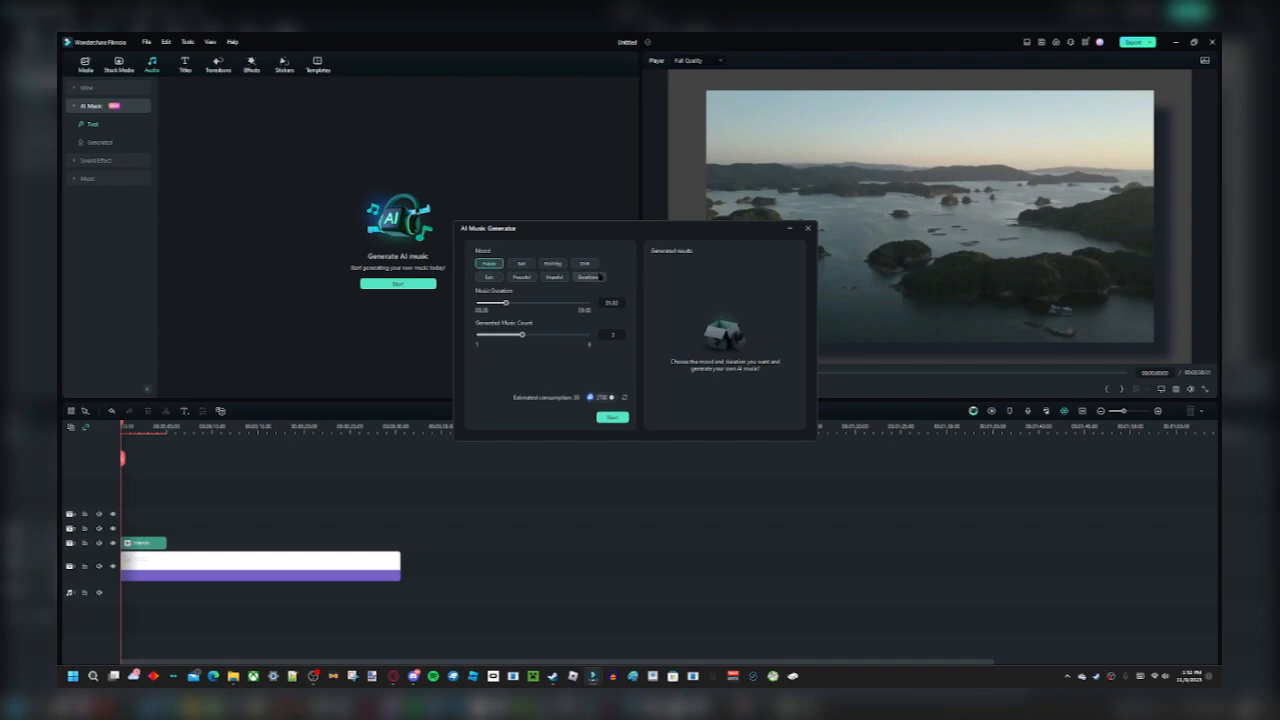
pyautogui.click(585, 263)
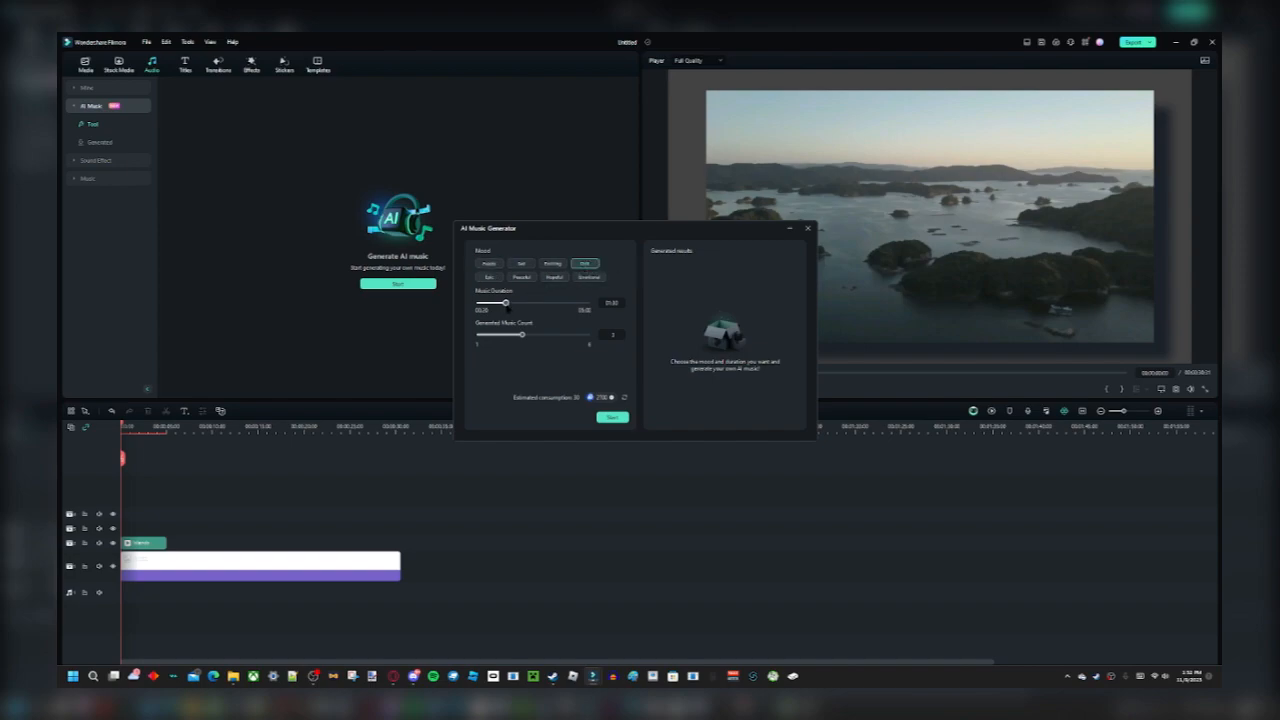
pyautogui.moveTo(522, 334); pyautogui.dragTo(543, 335)
pyautogui.click(620, 416)
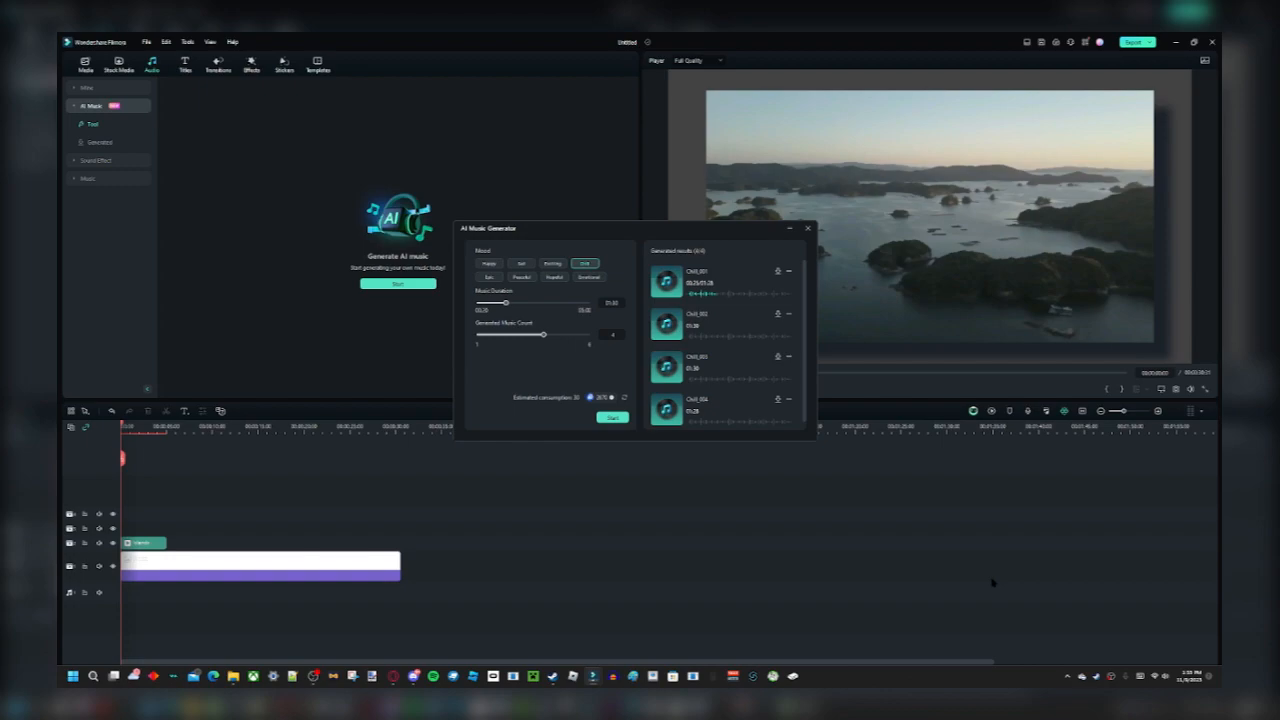
# Download the generated track Chill_001 and preview the other three Chill tracks.
pyautogui.click(778, 271)
pyautogui.click(666, 325)
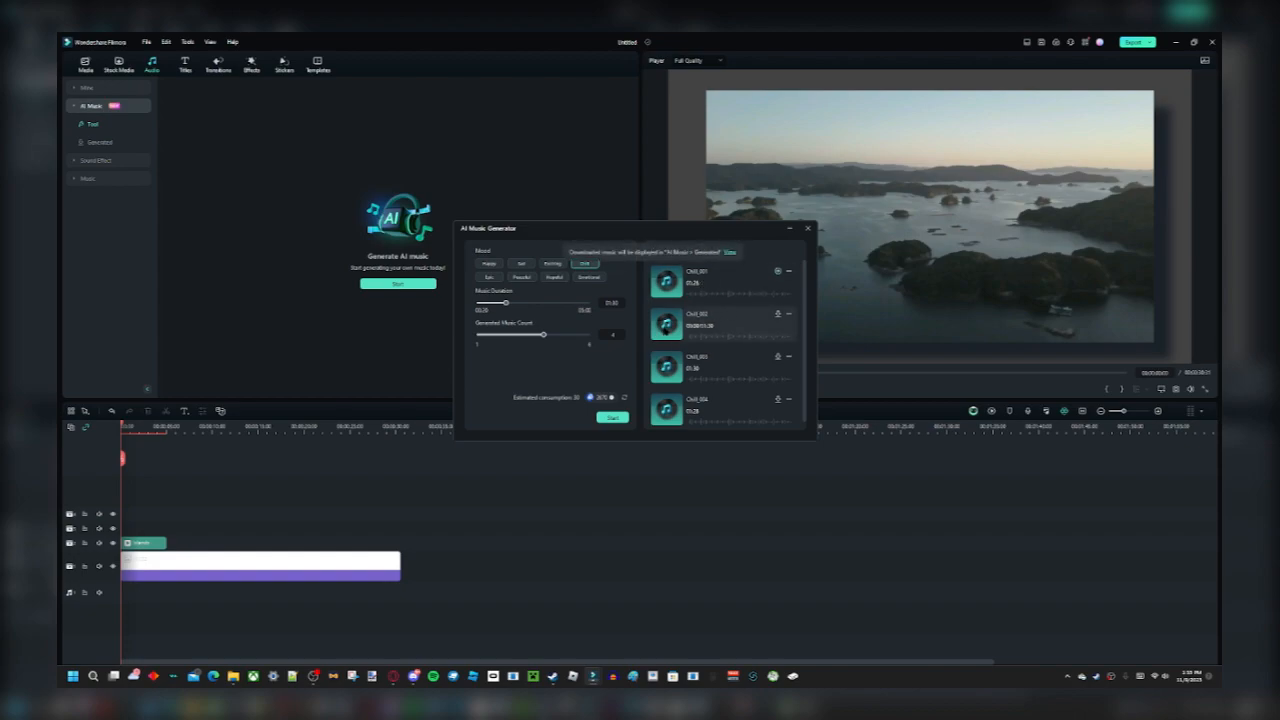
pyautogui.click(667, 368)
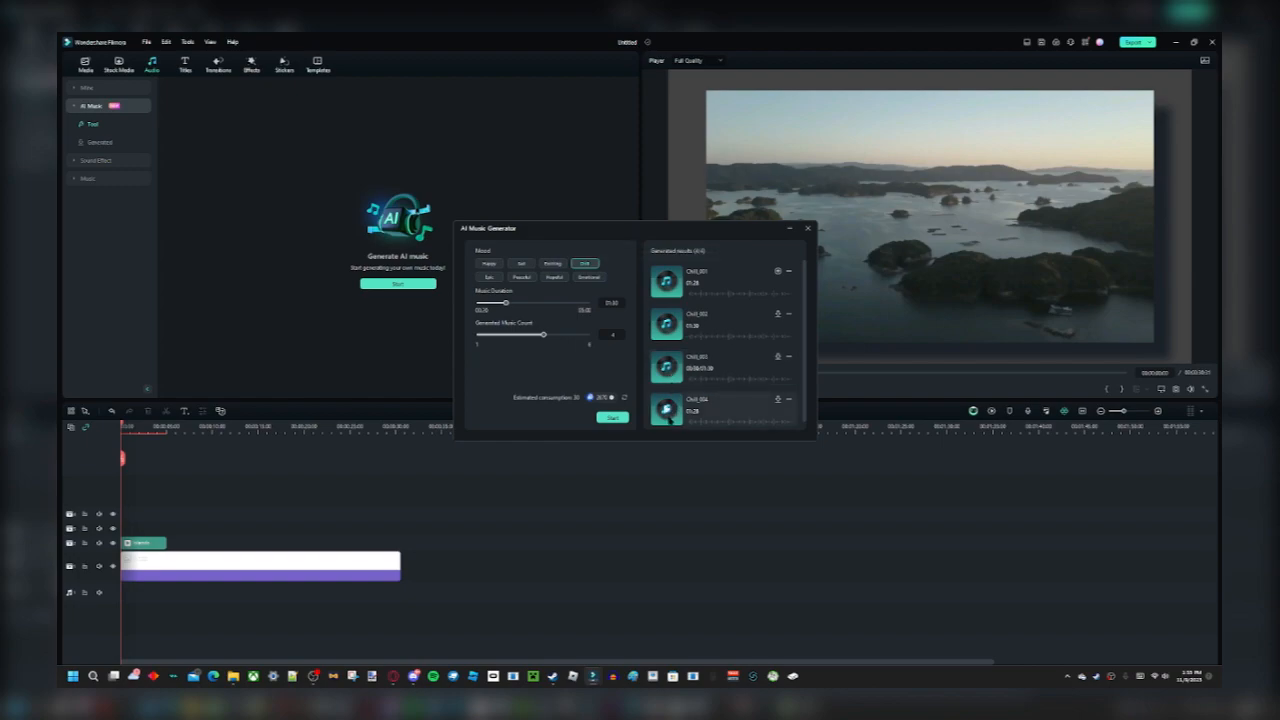
pyautogui.click(667, 412)
pyautogui.click(702, 398)
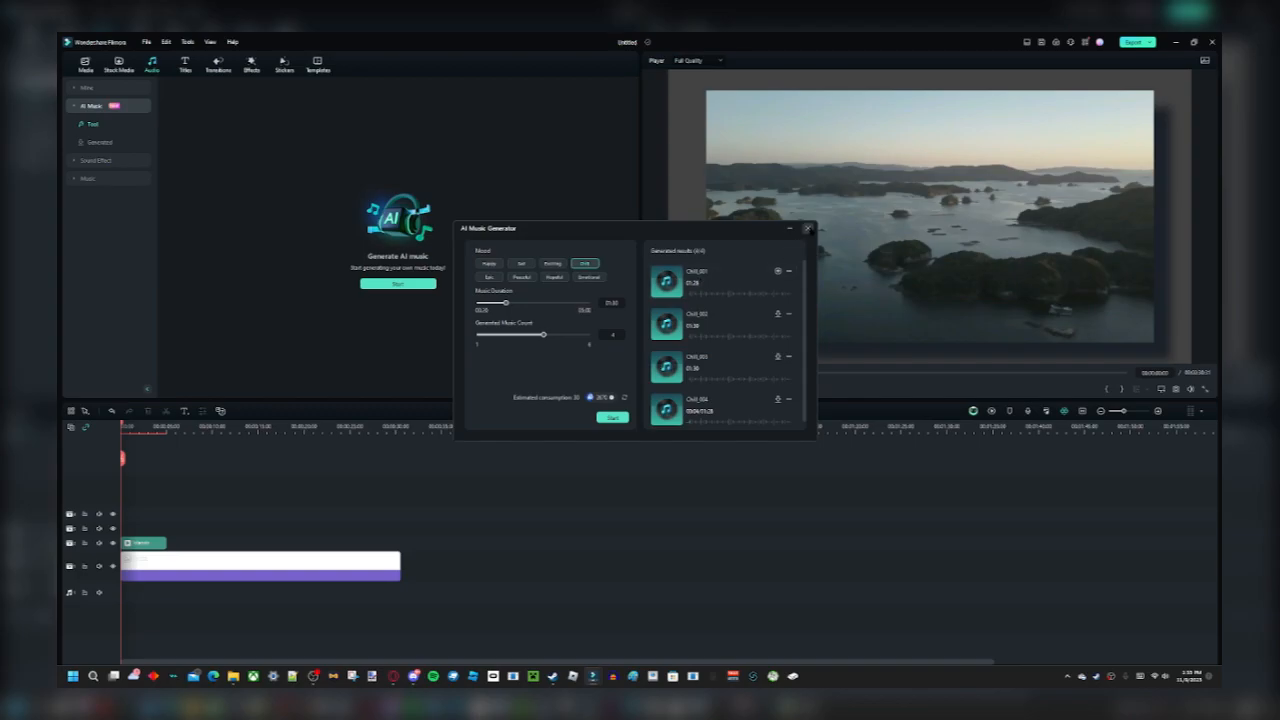
# Close the AI Music Generator and choose not to be asked for confirmation again.
pyautogui.click(808, 228)
pyautogui.click(540, 340)
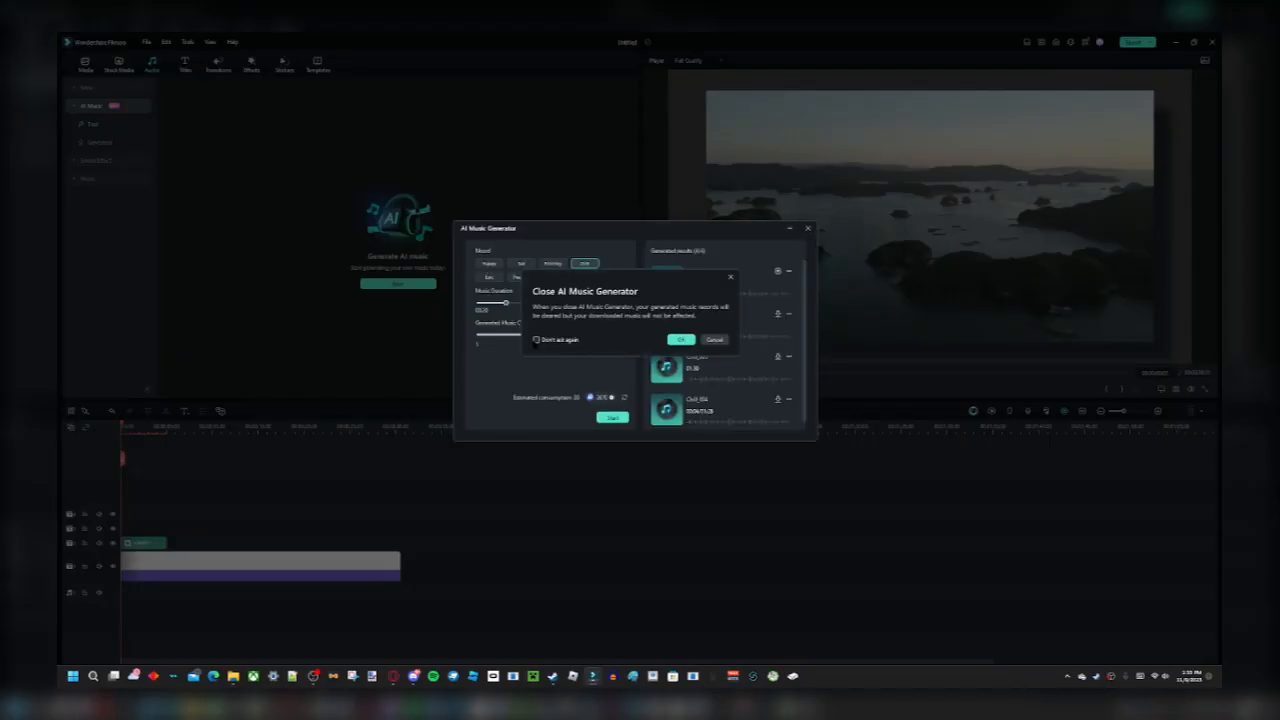
pyautogui.click(684, 340)
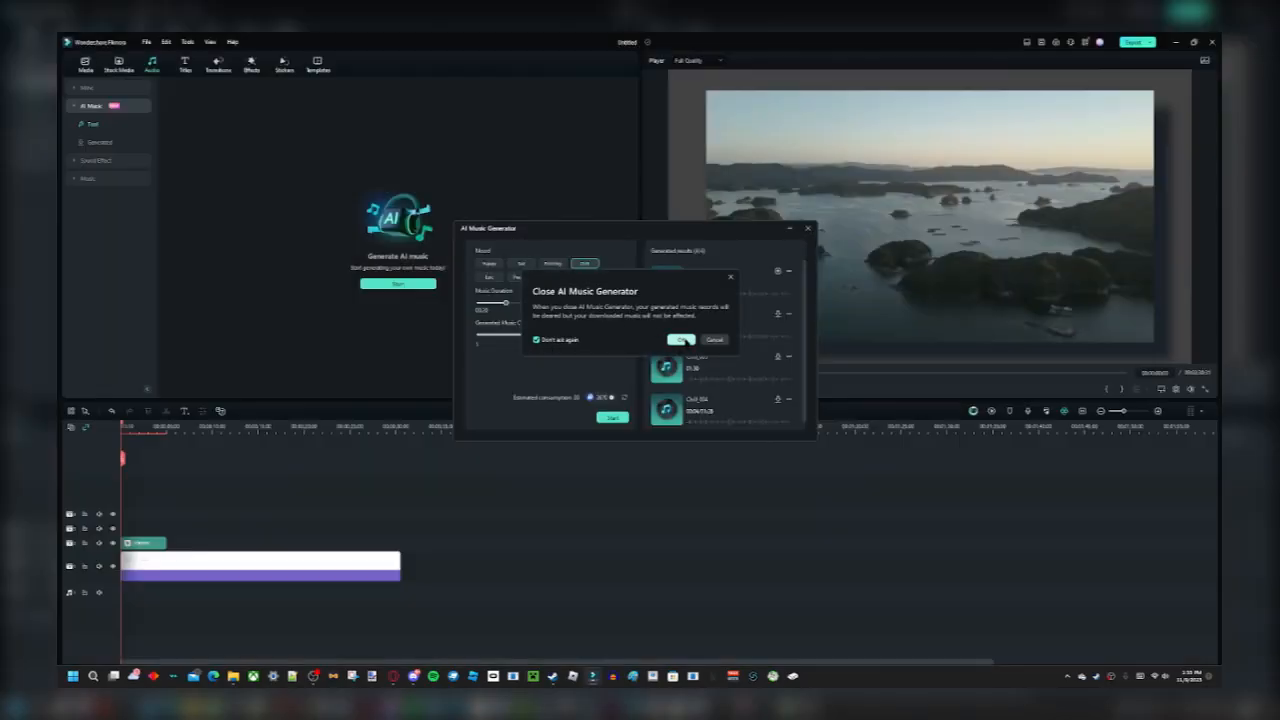
# View the downloaded track among the generated AI music, and collapse the AI Music category.
pyautogui.click(99, 143)
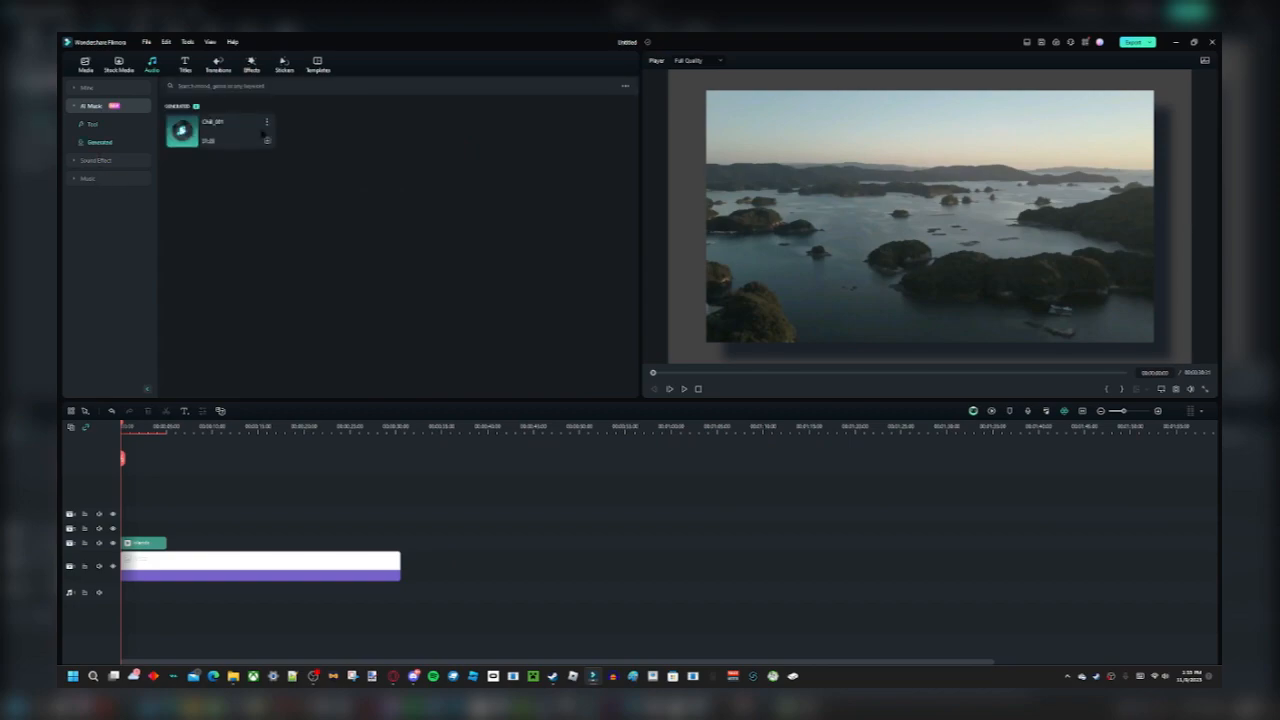
pyautogui.click(92, 105)
pyautogui.click(90, 105)
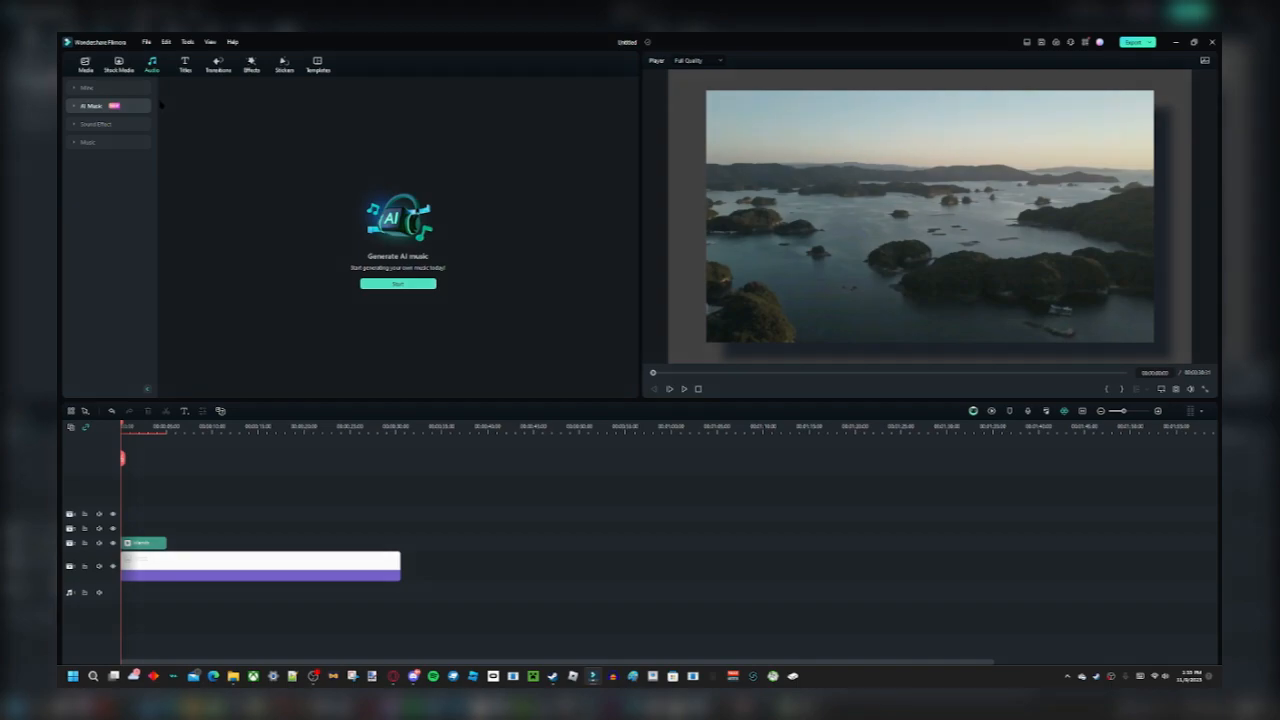